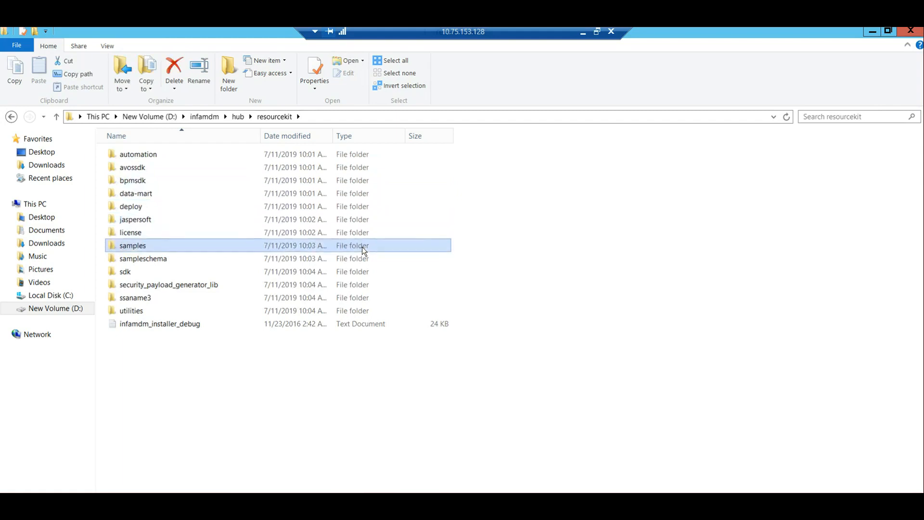
# Open the MetCommand folder inside the resource kit's samples folder.
pyautogui.press('Down')
pyautogui.press('Down')
pyautogui.press('Down')
pyautogui.press('Down')
pyautogui.press('Down')
pyautogui.press('Down')
pyautogui.press('Down')
pyautogui.press('Down')
pyautogui.press('Down')
pyautogui.press('Down')
pyautogui.press('Down')
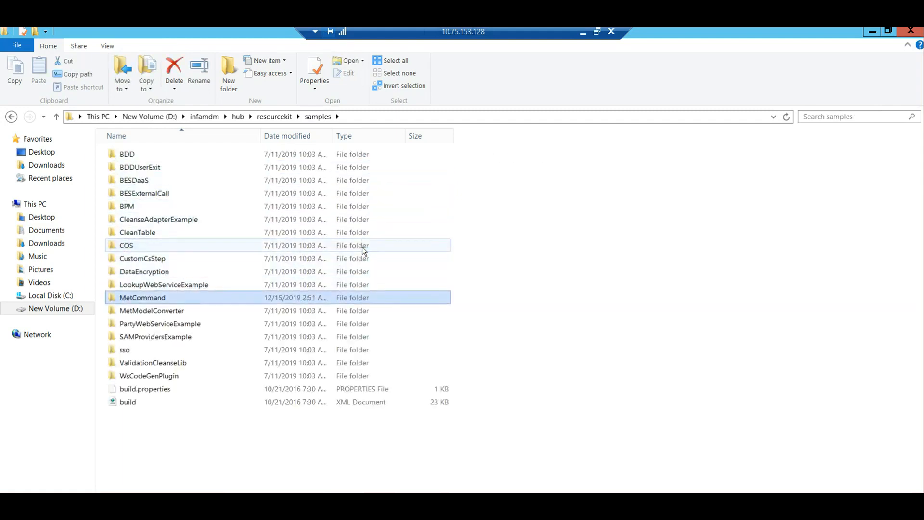
pyautogui.press('Return')
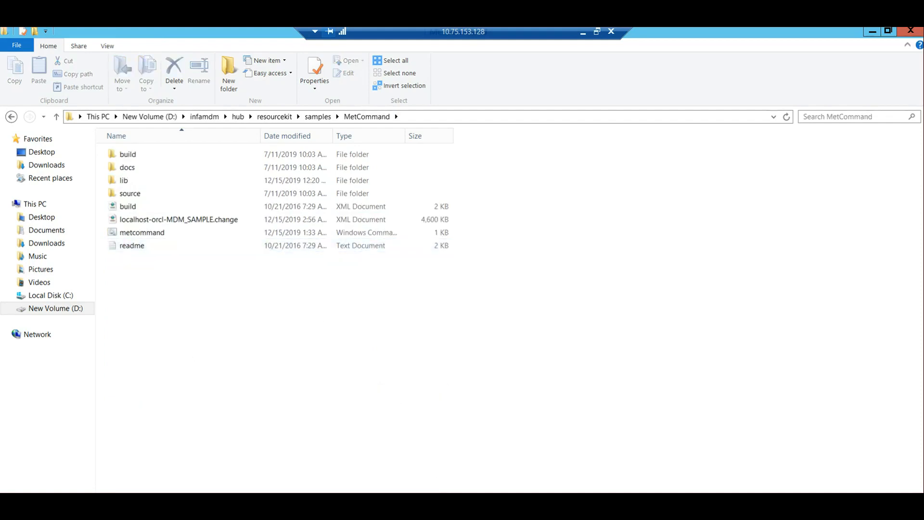
# Switch to Notepad++ and examine the ORS ID, username and password properties in the SiperianConnection.properties file.
pyautogui.hotkey('alt', 'Tab')
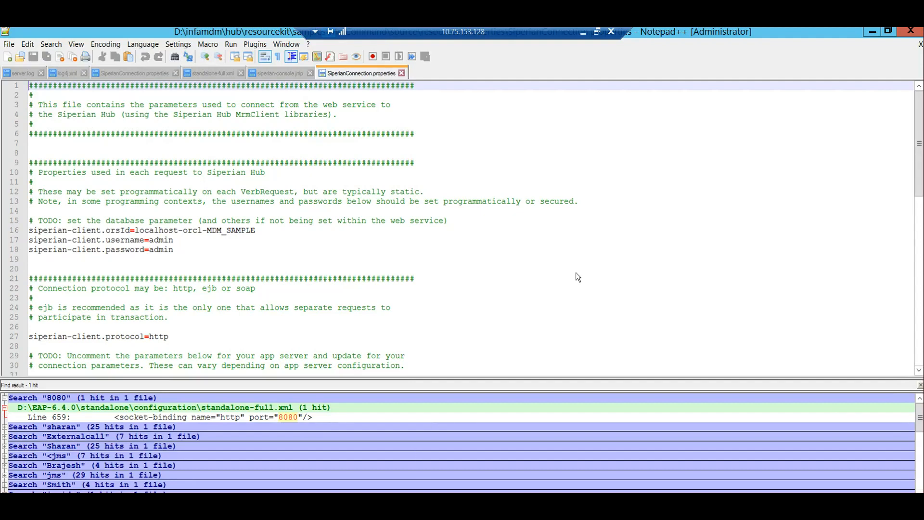
pyautogui.click(327, 209)
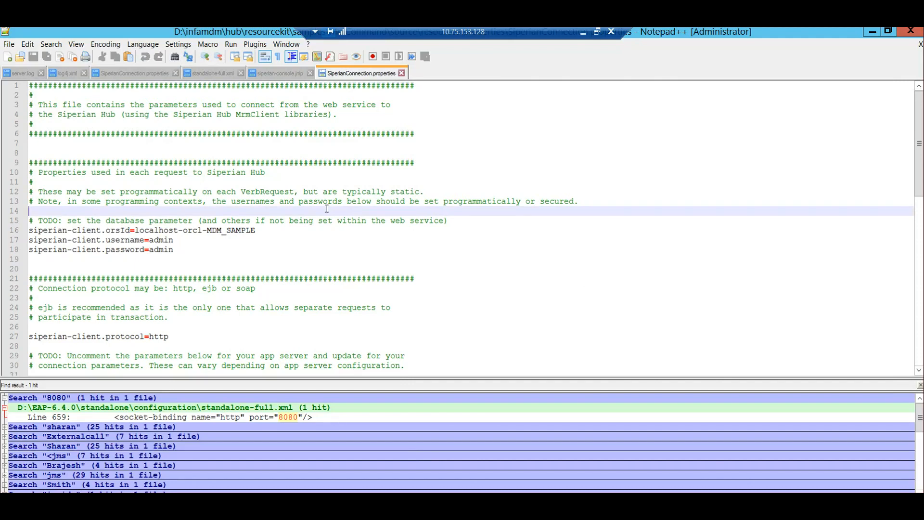
pyautogui.click(202, 181)
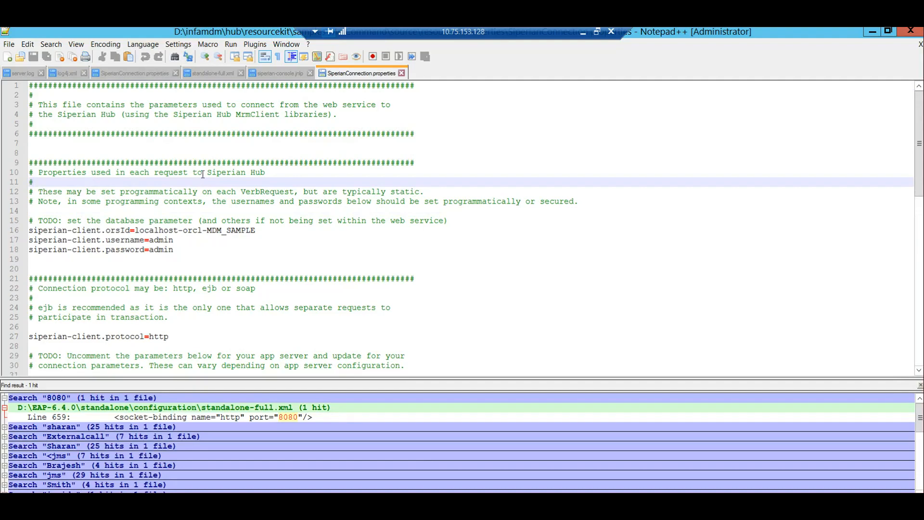
pyautogui.click(189, 256)
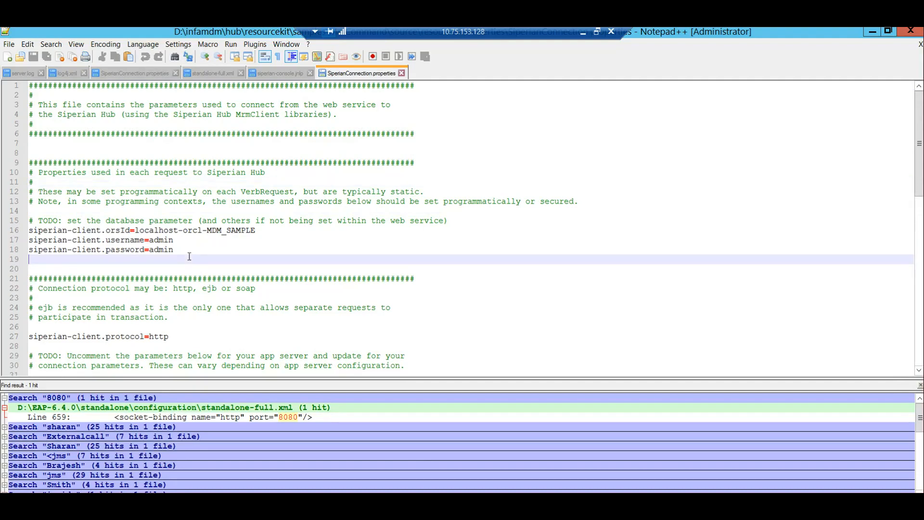
# Examine the EJB connection parameters for JBoss, highlighting the block from its comment line through the socket factory property.
pyautogui.press('Down')
pyautogui.press('Down')
pyautogui.press('Down')
pyautogui.press('Down')
pyautogui.press('Down')
pyautogui.press('Down')
pyautogui.press('Down')
pyautogui.press('Down')
pyautogui.press('Down')
pyautogui.press('Down')
pyautogui.press('Down')
pyautogui.press('Down')
pyautogui.press('Down')
pyautogui.press('Down')
pyautogui.press('Down')
pyautogui.press('Down')
pyautogui.press('Down')
pyautogui.press('Down')
pyautogui.press('Down')
pyautogui.press('Down')
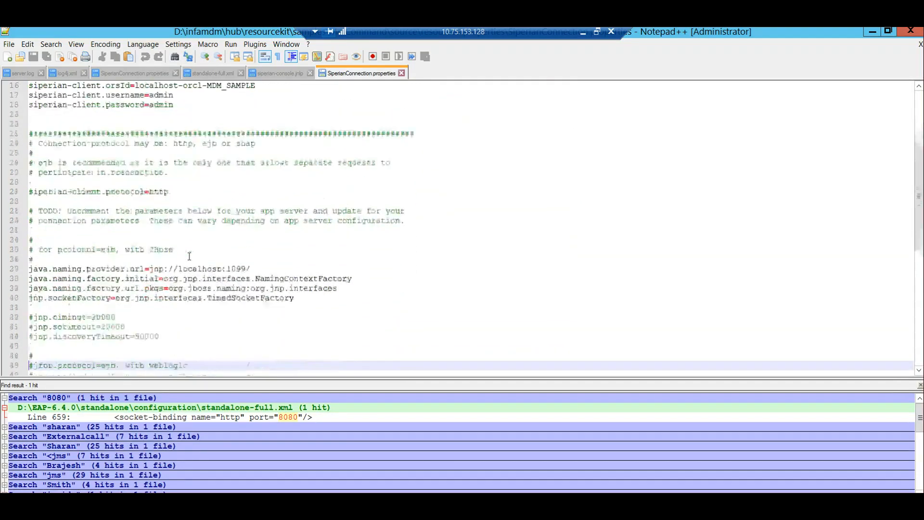
pyautogui.press('Up')
pyautogui.press('Up')
pyautogui.press('Up')
pyautogui.press('Up')
pyautogui.press('Up')
pyautogui.press('Up')
pyautogui.press('Up')
pyautogui.press('Up')
pyautogui.press('Up')
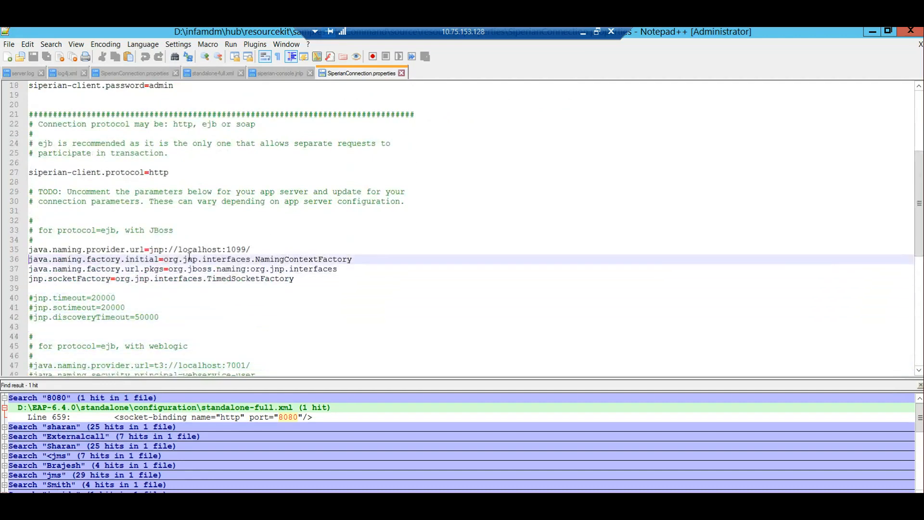
pyautogui.press('Up')
pyautogui.press('Up')
pyautogui.press('Up')
pyautogui.press('Up')
pyautogui.press('Down')
pyautogui.hotkey('shift', 'Down')
pyautogui.hotkey('shift', 'Down')
pyautogui.hotkey('shift', 'Down')
pyautogui.hotkey('shift', 'Down')
pyautogui.hotkey('shift', 'Down')
pyautogui.hotkey('shift', 'Down')
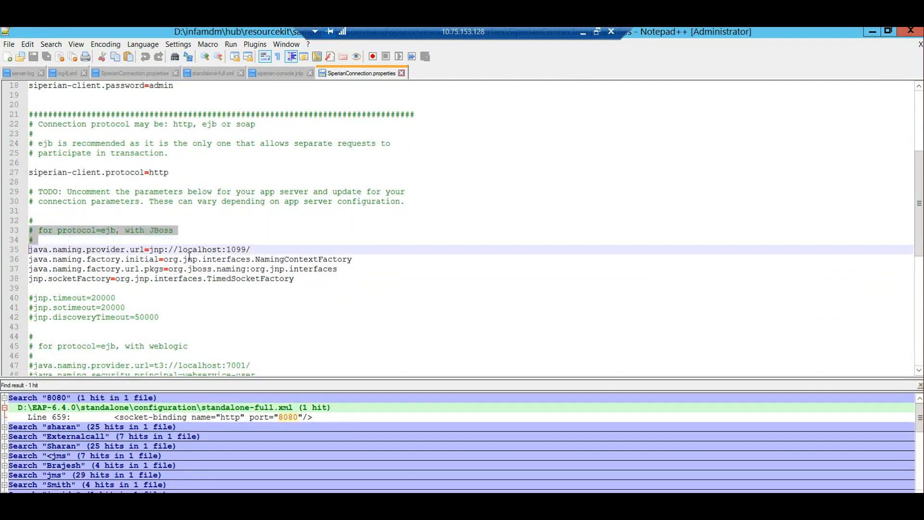
pyautogui.hotkey('shift', 'Down')
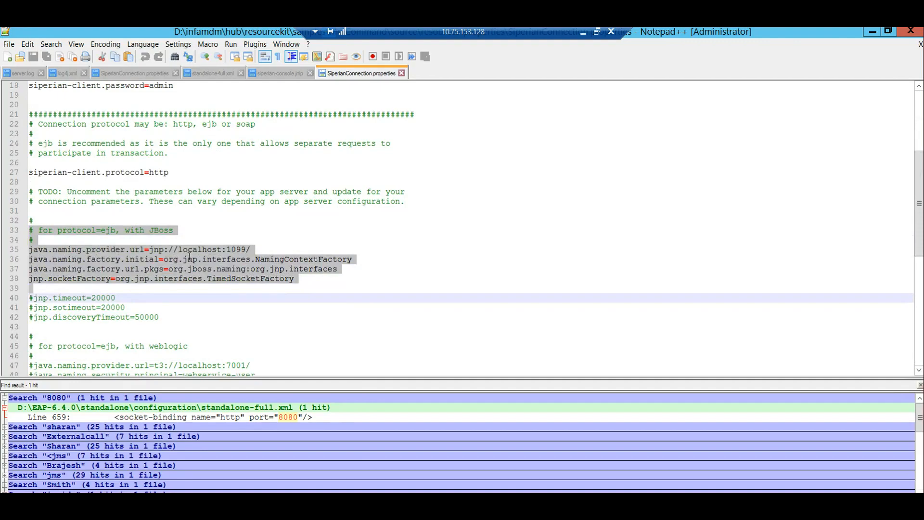
# Examine the HTTP parameters at the end of the file, highlighting the protocol and http.call.url lines.
pyautogui.press('Down')
pyautogui.press('Down')
pyautogui.press('Down')
pyautogui.press('Down')
pyautogui.press('Down')
pyautogui.press('Down')
pyautogui.press('Down')
pyautogui.press('Down')
pyautogui.press('Down')
pyautogui.press('Down')
pyautogui.press('Down')
pyautogui.press('Down')
pyautogui.press('Down')
pyautogui.press('Down')
pyautogui.press('Down')
pyautogui.press('Down')
pyautogui.press('Down')
pyautogui.press('Down')
pyautogui.press('Down')
pyautogui.press('Down')
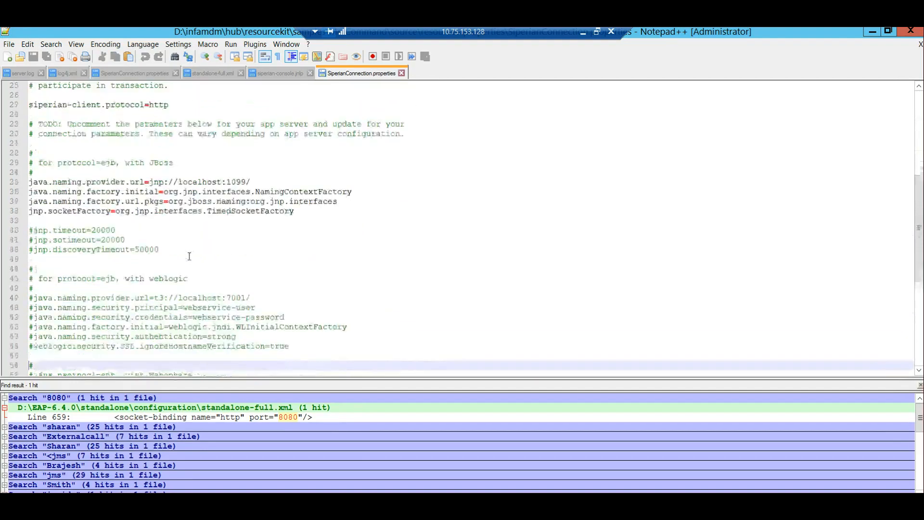
pyautogui.press('Down')
pyautogui.press('Down')
pyautogui.press('Down')
pyautogui.press('Down')
pyautogui.press('Down')
pyautogui.press('Down')
pyautogui.press('Down')
pyautogui.press('Down')
pyautogui.press('Down')
pyautogui.press('Up')
pyautogui.press('Up')
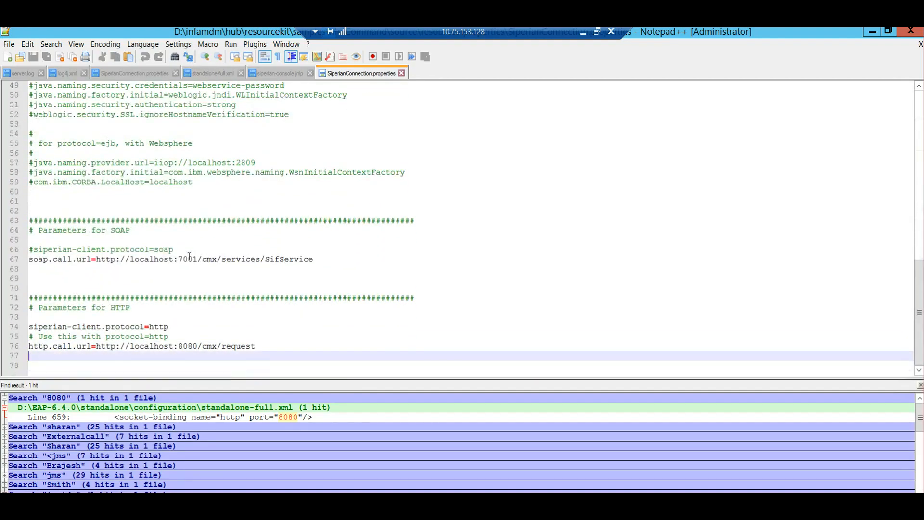
pyautogui.press('Up')
pyautogui.press('Up')
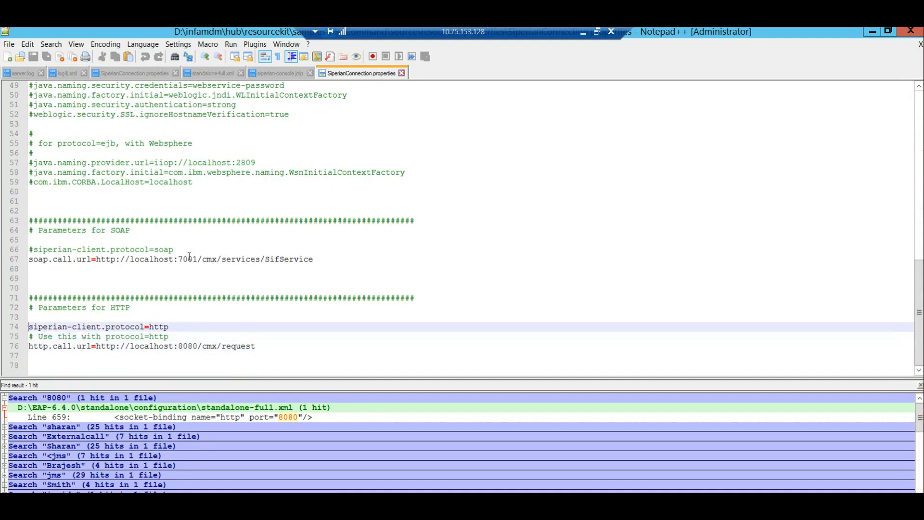
pyautogui.hotkey('shift', 'Down')
pyautogui.hotkey('shift', 'Down')
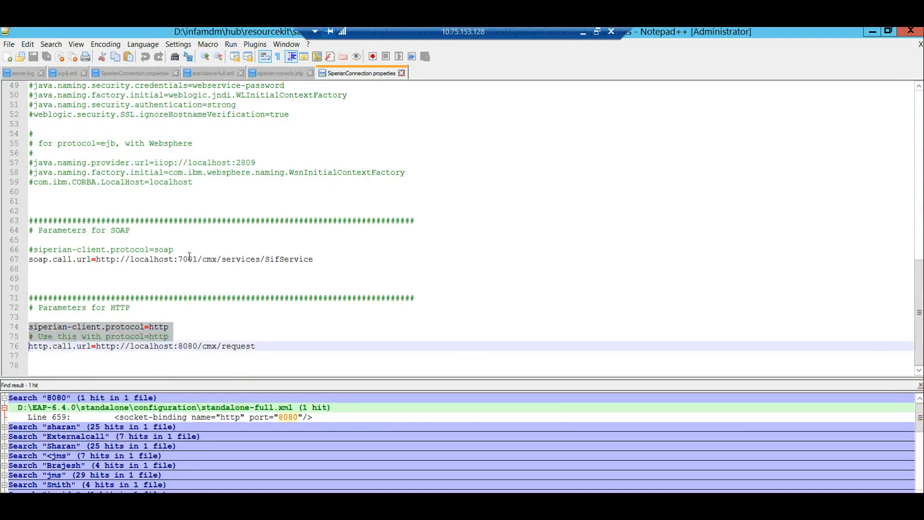
pyautogui.hotkey('shift', 'Down')
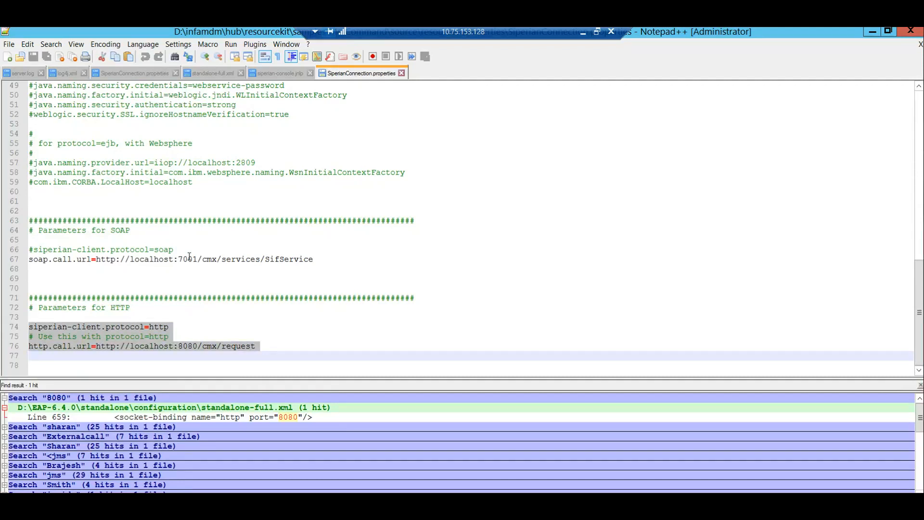
# Inspect the parts of the http.call.url value, highlighting the cmx, request and localhost segments.
pyautogui.click(179, 333)
pyautogui.doubleClick(208, 347)
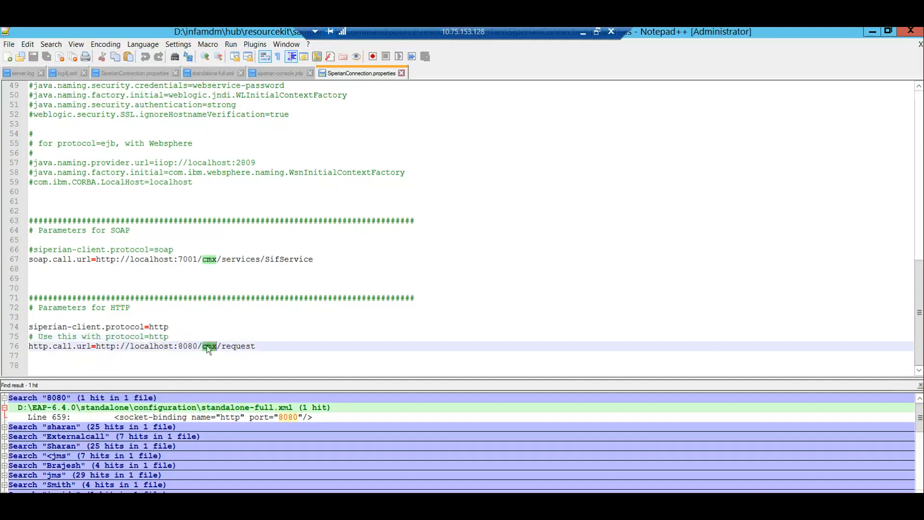
pyautogui.doubleClick(235, 346)
pyautogui.click(270, 350)
pyautogui.doubleClick(146, 348)
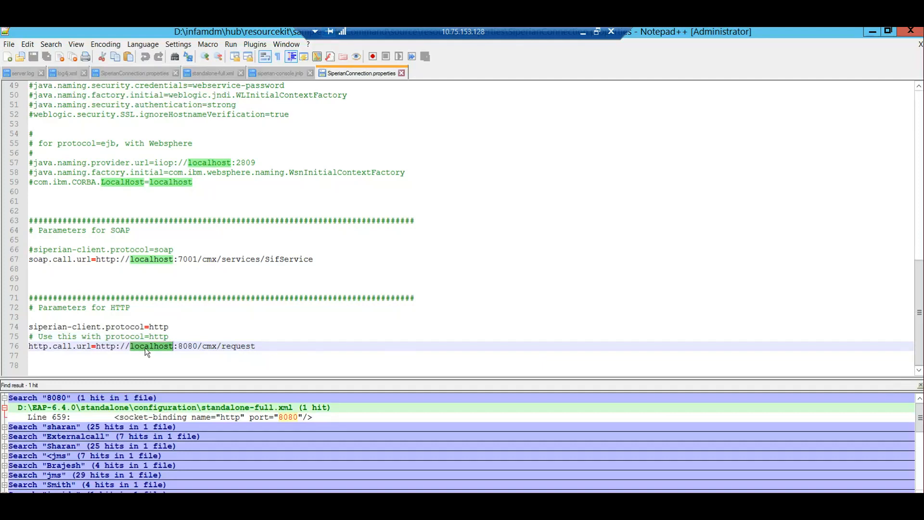
pyautogui.click(191, 337)
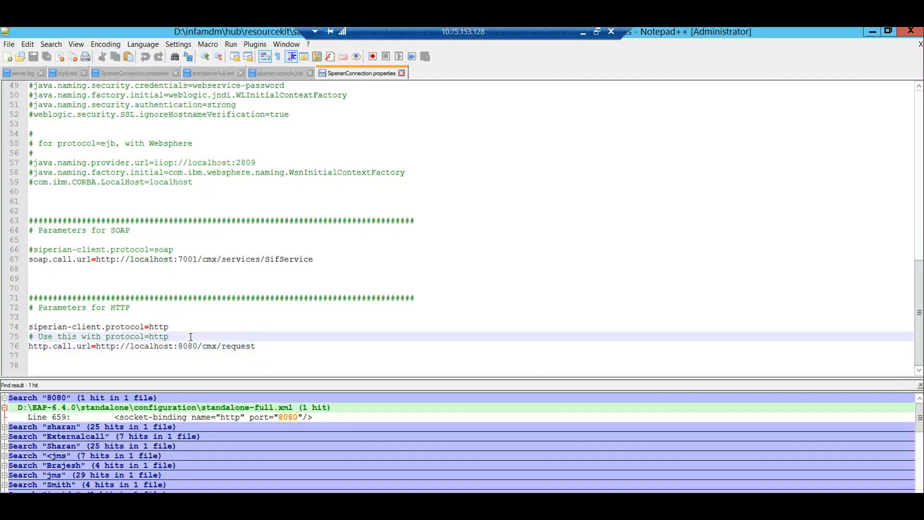
pyautogui.doubleClick(158, 347)
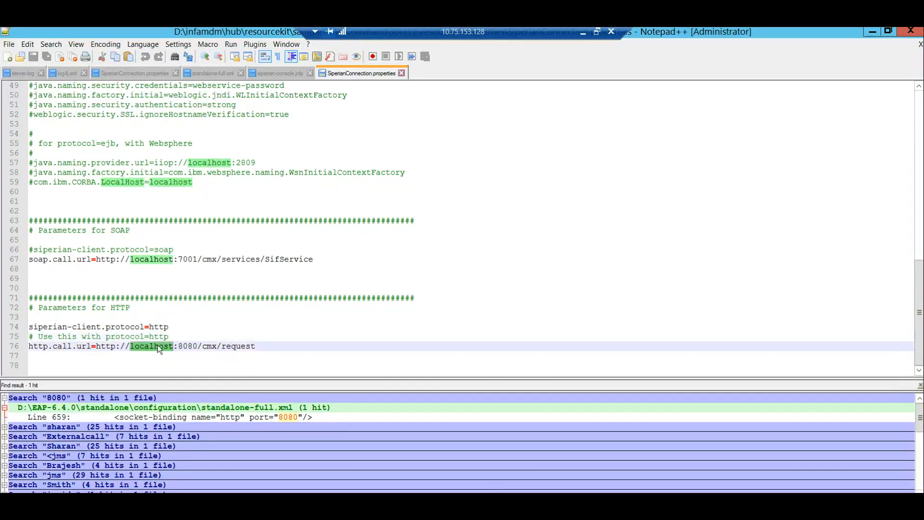
pyautogui.click(121, 316)
pyautogui.click(29, 279)
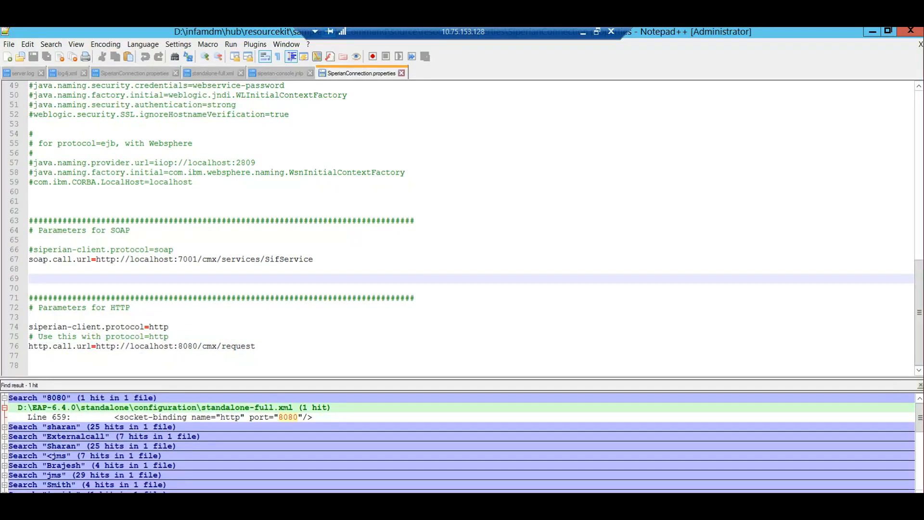
pyautogui.click(261, 316)
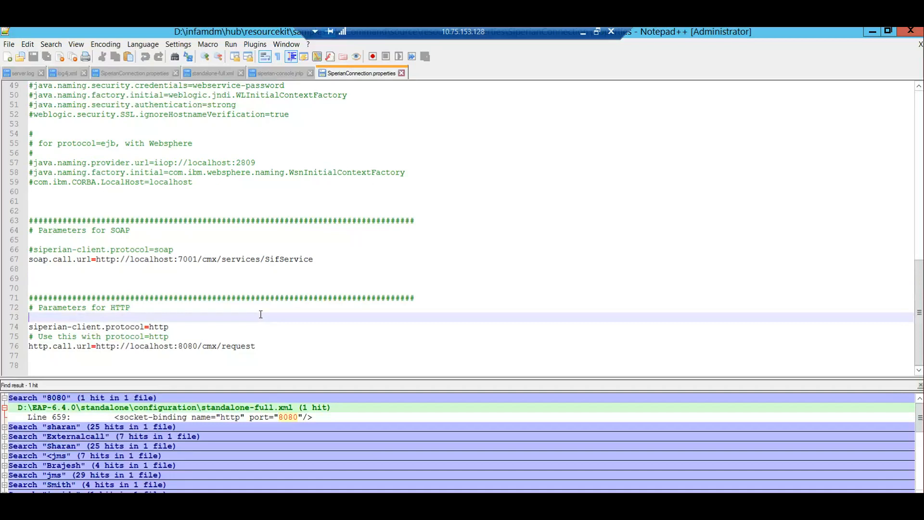
# Look back over the EJB connection parameters for WebSphere, highlighting the lines of that block.
pyautogui.press('Up')
pyautogui.press('Up')
pyautogui.press('Up')
pyautogui.press('Up')
pyautogui.press('Up')
pyautogui.press('Up')
pyautogui.press('Up')
pyautogui.press('Up')
pyautogui.press('Up')
pyautogui.press('Up')
pyautogui.press('Up')
pyautogui.press('Up')
pyautogui.press('Up')
pyautogui.press('Up')
pyautogui.press('Up')
pyautogui.press('Up')
pyautogui.press('Up')
pyautogui.press('Up')
pyautogui.press('Up')
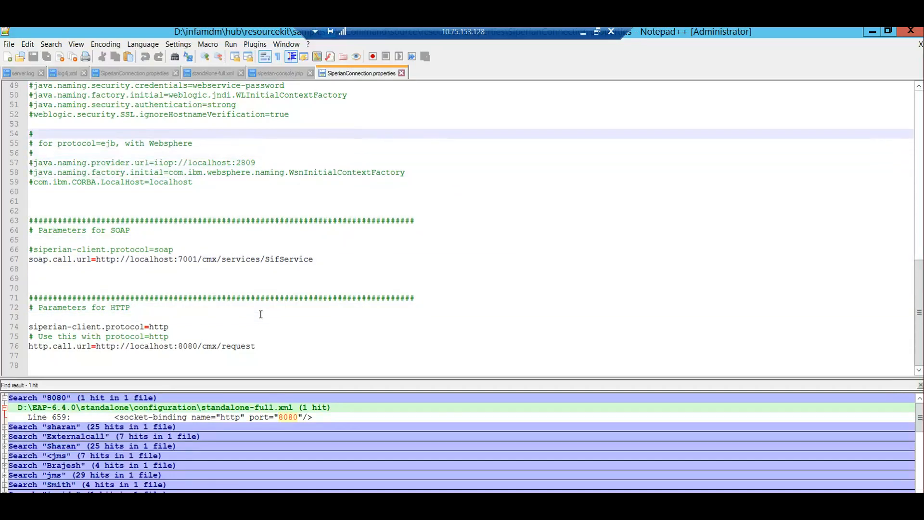
pyautogui.press('Down')
pyautogui.hotkey('shift', 'Down')
pyautogui.hotkey('shift', 'Down')
pyautogui.hotkey('shift', 'Down')
pyautogui.hotkey('shift', 'Down')
pyautogui.hotkey('shift', 'Down')
pyautogui.hotkey('shift', 'Down')
pyautogui.press('Up')
pyautogui.press('Up')
pyautogui.press('Up')
pyautogui.press('Up')
pyautogui.press('Up')
pyautogui.press('Up')
pyautogui.press('Up')
pyautogui.press('Up')
pyautogui.press('Up')
pyautogui.press('Up')
pyautogui.press('Up')
pyautogui.press('Up')
pyautogui.press('Up')
pyautogui.press('Up')
pyautogui.press('Up')
pyautogui.press('Up')
pyautogui.press('Up')
pyautogui.press('Up')
pyautogui.press('Up')
pyautogui.press('Up')
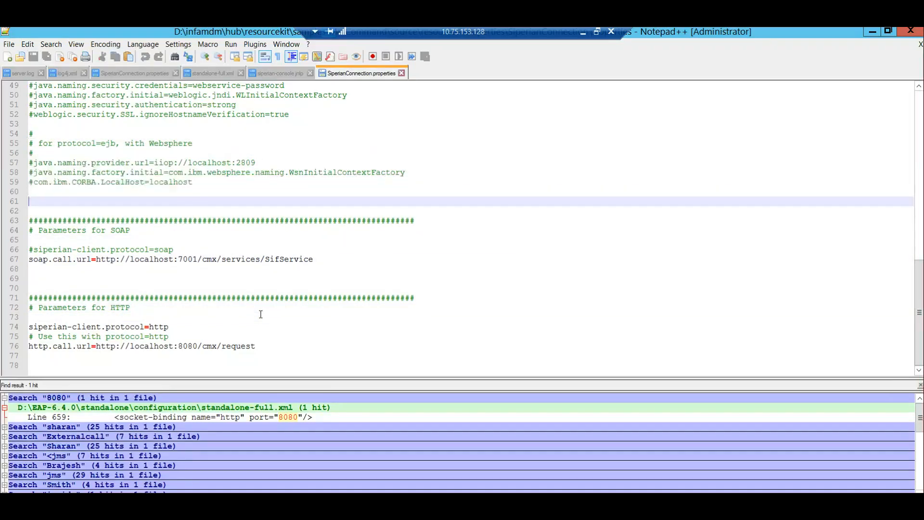
# Look back through the connection properties from the WebSphere block up to the comment header at the start of the file.
pyautogui.press('Up')
pyautogui.press('Up')
pyautogui.press('Up')
pyautogui.press('Up')
pyautogui.press('Up')
pyautogui.press('Up')
pyautogui.press('Up')
pyautogui.press('Up')
pyautogui.press('Up')
pyautogui.press('Up')
pyautogui.press('Up')
pyautogui.press('Up')
pyautogui.press('Up')
pyautogui.press('Up')
pyautogui.press('Up')
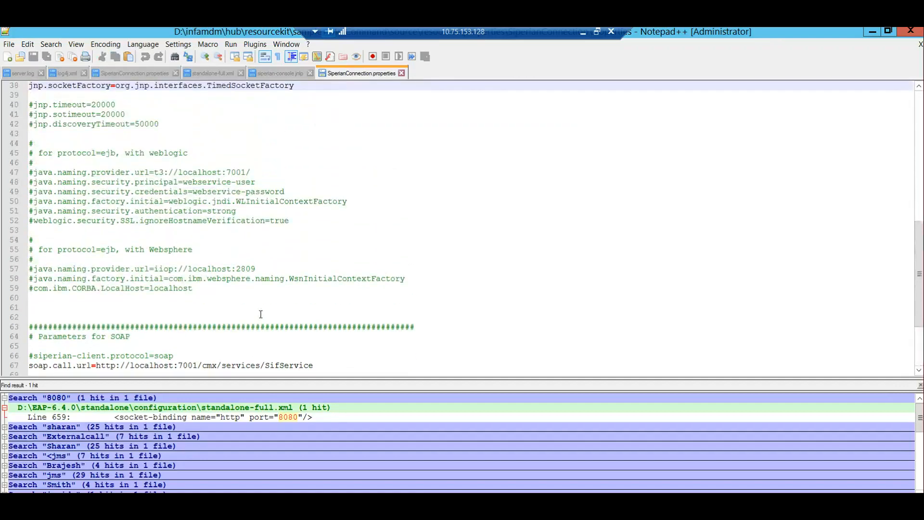
pyautogui.press('Up')
pyautogui.press('Up')
pyautogui.press('Up')
pyautogui.press('Up')
pyautogui.press('Up')
pyautogui.press('Up')
pyautogui.press('Up')
pyautogui.press('Up')
pyautogui.press('Up')
pyautogui.press('Up')
pyautogui.press('Up')
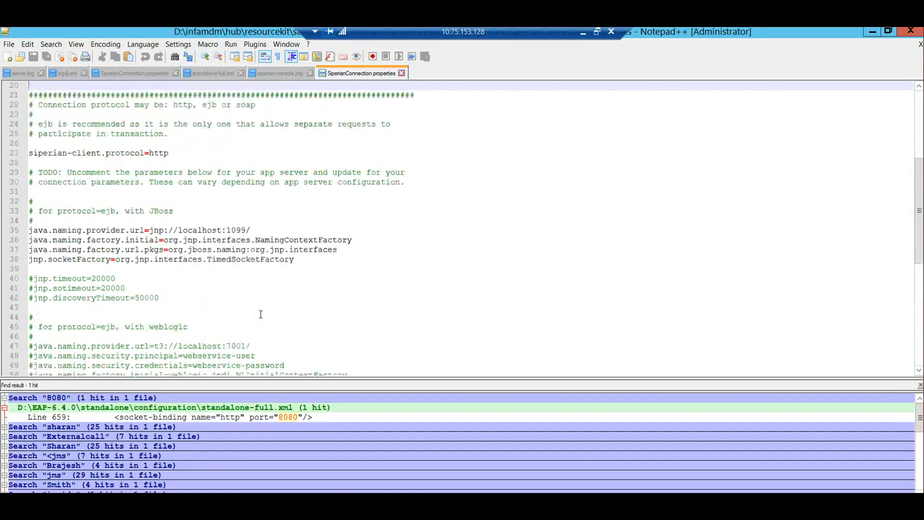
pyautogui.press('Up')
pyautogui.press('Up')
pyautogui.press('Up')
pyautogui.press('Up')
pyautogui.press('Up')
pyautogui.press('Up')
pyautogui.press('Up')
pyautogui.press('Up')
pyautogui.press('Up')
pyautogui.press('Up')
pyautogui.press('Up')
pyautogui.press('Up')
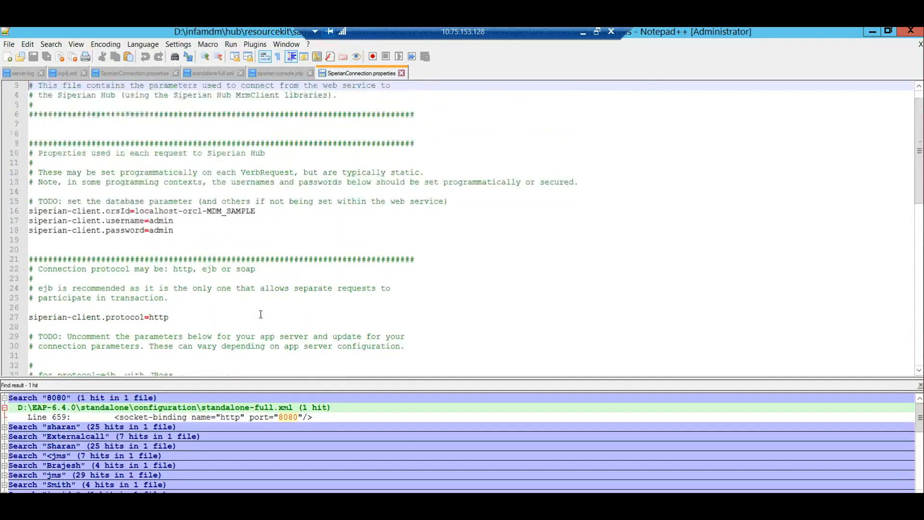
# Examine the EJB connection parameters for WebLogic, highlighting the block from the provider URL through the ignoreHostnameVerification property.
pyautogui.press('Down')
pyautogui.press('Down')
pyautogui.press('Down')
pyautogui.press('Down')
pyautogui.press('Down')
pyautogui.press('Down')
pyautogui.press('Down')
pyautogui.press('Down')
pyautogui.press('Down')
pyautogui.press('Down')
pyautogui.press('Down')
pyautogui.press('Down')
pyautogui.press('Down')
pyautogui.press('Down')
pyautogui.press('Down')
pyautogui.press('Down')
pyautogui.press('Down')
pyautogui.press('Down')
pyautogui.press('Down')
pyautogui.press('Down')
pyautogui.press('Down')
pyautogui.press('Down')
pyautogui.press('Down')
pyautogui.press('Down')
pyautogui.press('Down')
pyautogui.press('Down')
pyautogui.press('Down')
pyautogui.press('Down')
pyautogui.press('Down')
pyautogui.press('Down')
pyautogui.press('Down')
pyautogui.press('Down')
pyautogui.press('Down')
pyautogui.press('Down')
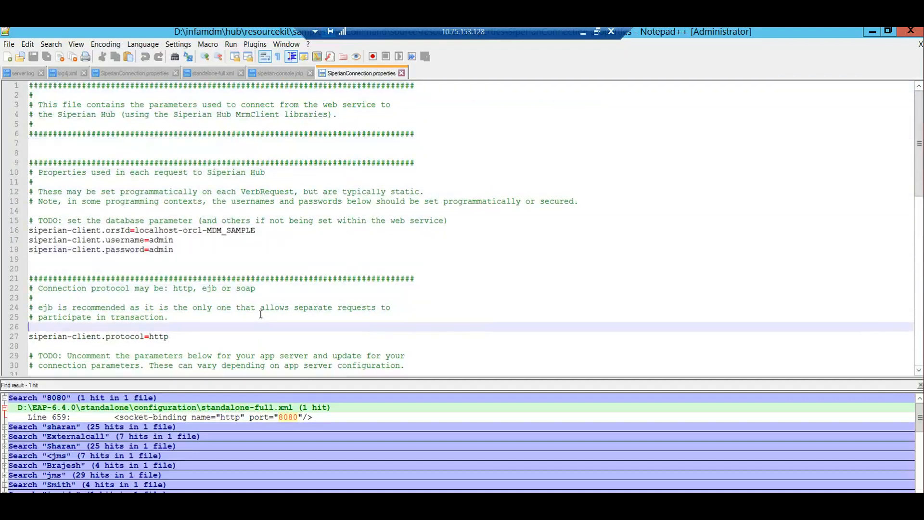
pyautogui.press('Down')
pyautogui.press('Down')
pyautogui.press('Down')
pyautogui.press('Down')
pyautogui.press('Down')
pyautogui.press('Down')
pyautogui.press('Down')
pyautogui.press('Down')
pyautogui.press('Down')
pyautogui.press('Down')
pyautogui.press('Down')
pyautogui.press('Down')
pyautogui.press('Down')
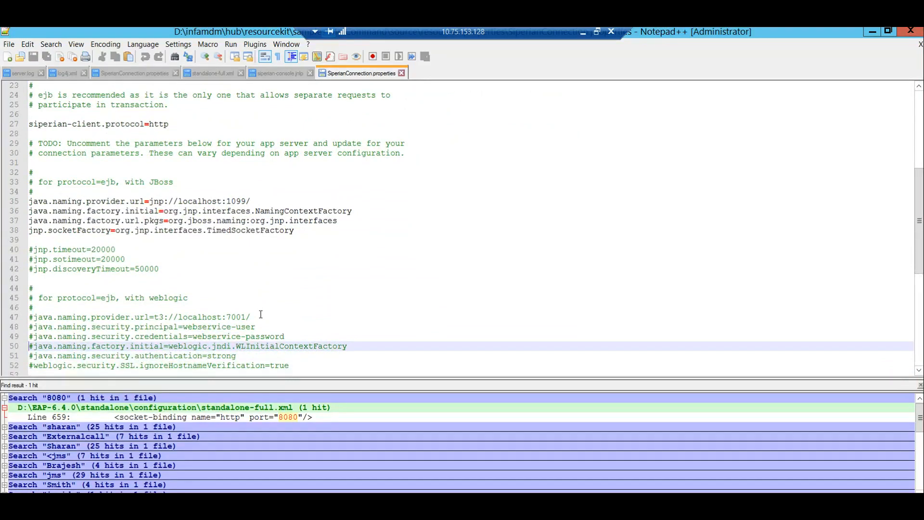
pyautogui.press('Up')
pyautogui.press('Up')
pyautogui.press('Up')
pyautogui.press('Up')
pyautogui.press('Up')
pyautogui.press('Down')
pyautogui.hotkey('shift', 'Down')
pyautogui.hotkey('shift', 'Down')
pyautogui.hotkey('shift', 'Down')
pyautogui.hotkey('shift', 'Down')
pyautogui.hotkey('shift', 'Down')
pyautogui.hotkey('shift', 'Down')
pyautogui.hotkey('shift', 'Down')
pyautogui.hotkey('shift', 'Down')
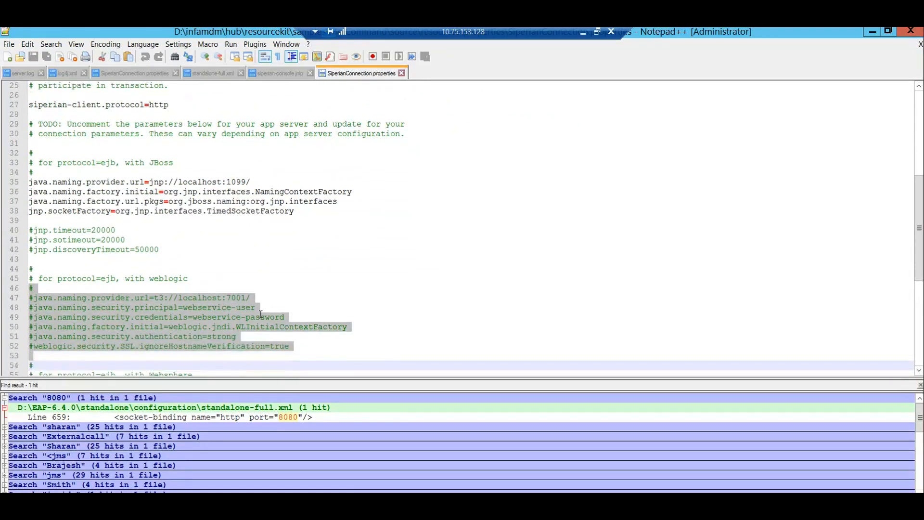
pyautogui.click(299, 291)
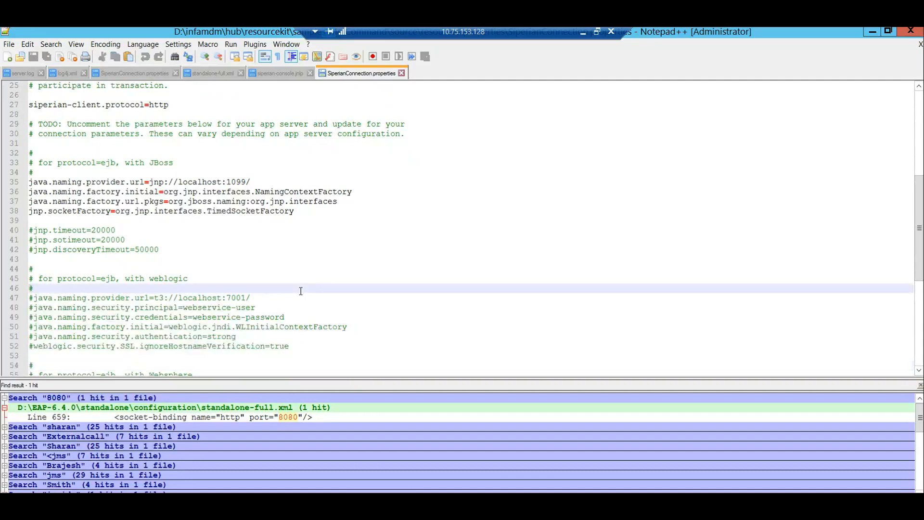
# Inspect the request properties near the start of the file, highlighting the values of orsId, username and password in turn.
pyautogui.click(201, 260)
pyautogui.press('Down')
pyautogui.press('Down')
pyautogui.press('Up')
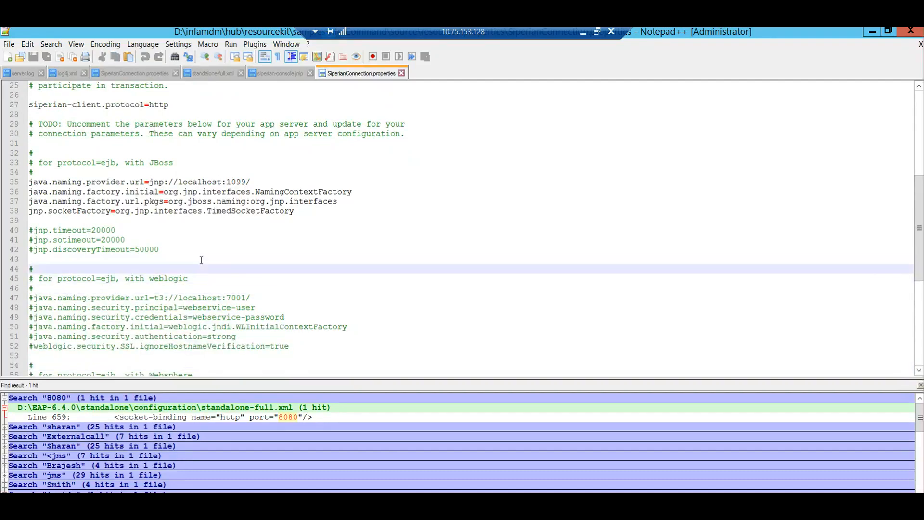
pyautogui.press('Up')
pyautogui.press('Up')
pyautogui.press('Up')
pyautogui.press('Up')
pyautogui.press('Up')
pyautogui.press('Up')
pyautogui.press('Up')
pyautogui.press('Up')
pyautogui.press('Up')
pyautogui.press('Up')
pyautogui.press('Up')
pyautogui.press('Up')
pyautogui.press('Up')
pyautogui.press('Up')
pyautogui.press('Up')
pyautogui.press('Up')
pyautogui.press('Up')
pyautogui.press('Up')
pyautogui.press('Up')
pyautogui.press('Up')
pyautogui.press('Up')
pyautogui.press('Up')
pyautogui.press('Up')
pyautogui.press('Up')
pyautogui.press('Up')
pyautogui.press('Up')
pyautogui.press('Up')
pyautogui.press('Up')
pyautogui.press('Up')
pyautogui.press('Up')
pyautogui.press('Up')
pyautogui.press('Up')
pyautogui.press('Up')
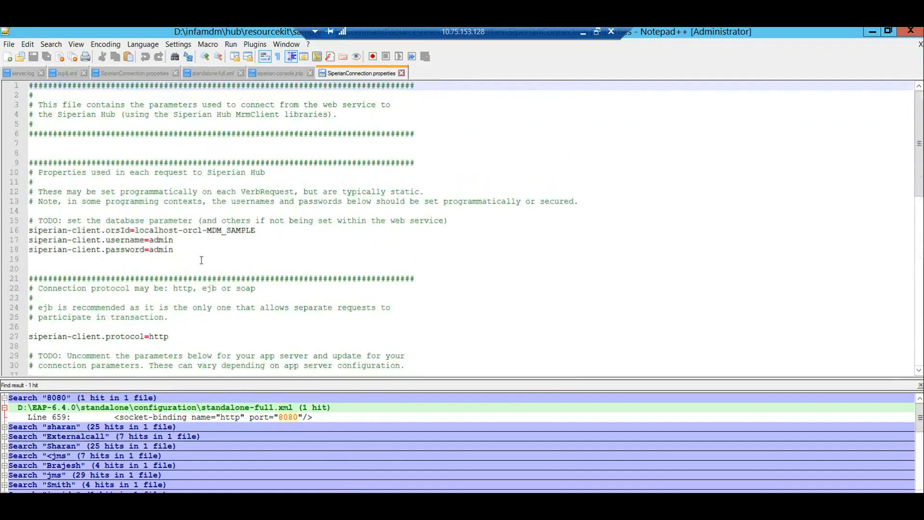
pyautogui.doubleClick(194, 230)
pyautogui.doubleClick(161, 240)
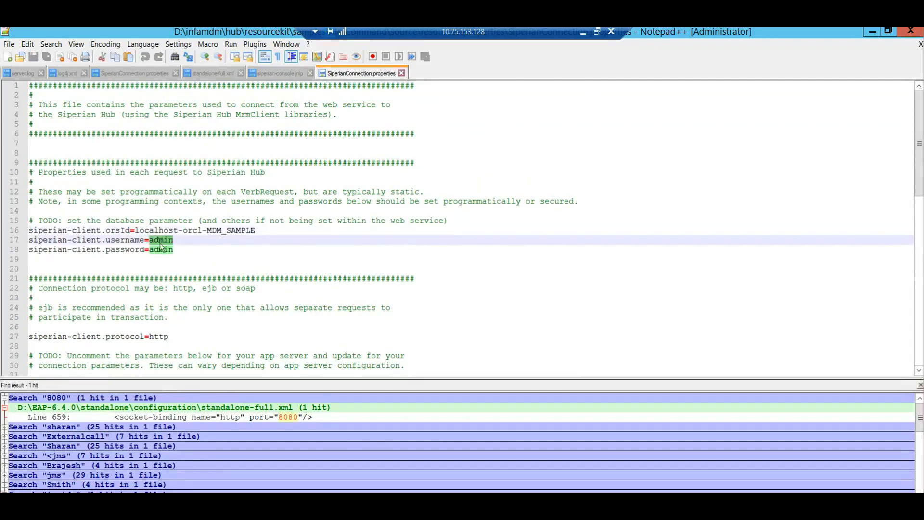
pyautogui.doubleClick(161, 250)
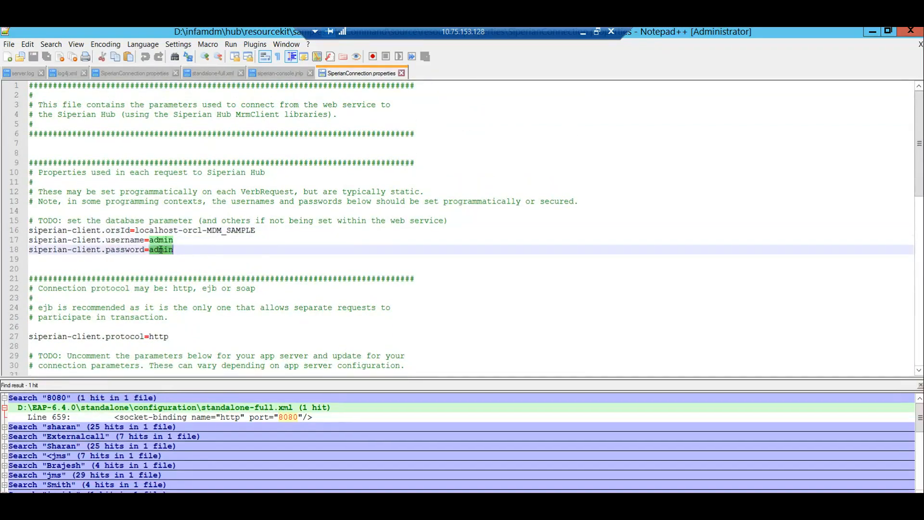
pyautogui.click(115, 257)
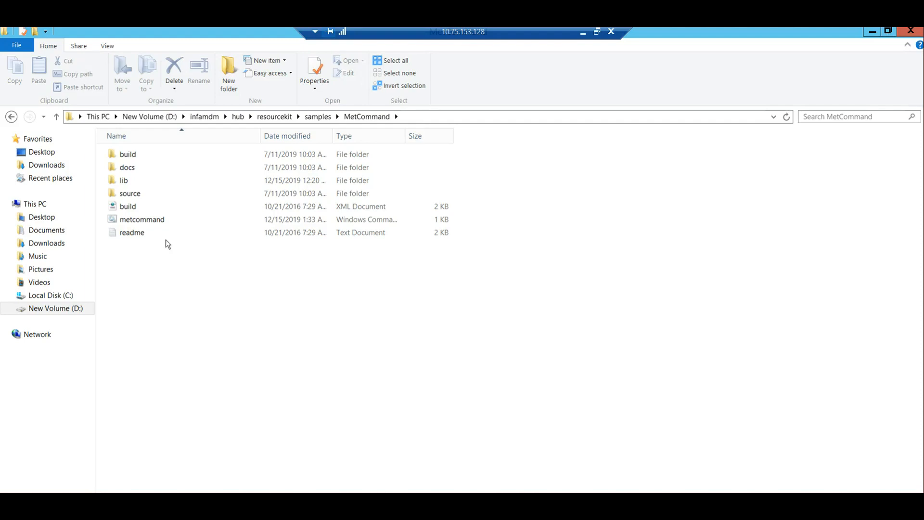
# Open the MetCommand lib folder and point out the siperian-common, siperian-api, siperian-server-pkiutil and siperian-server-hashutils JAR files.
pyautogui.doubleClick(138, 180)
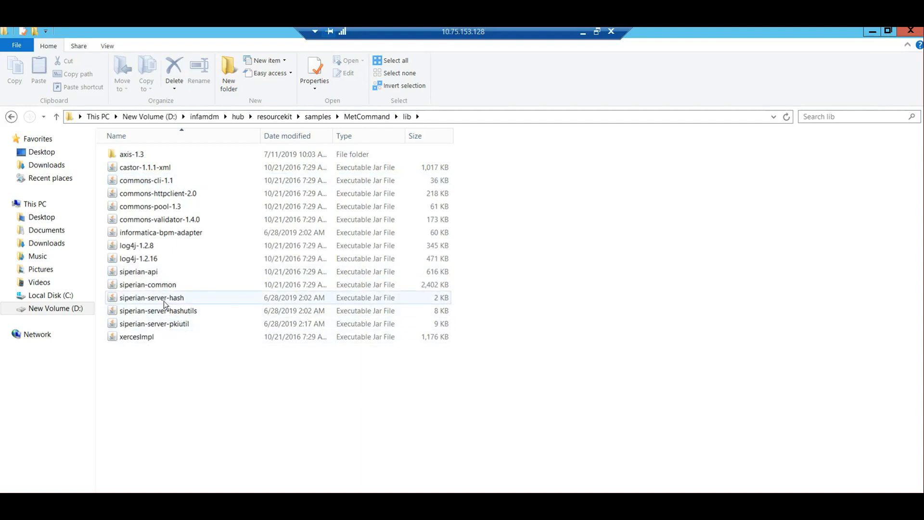
pyautogui.click(162, 285)
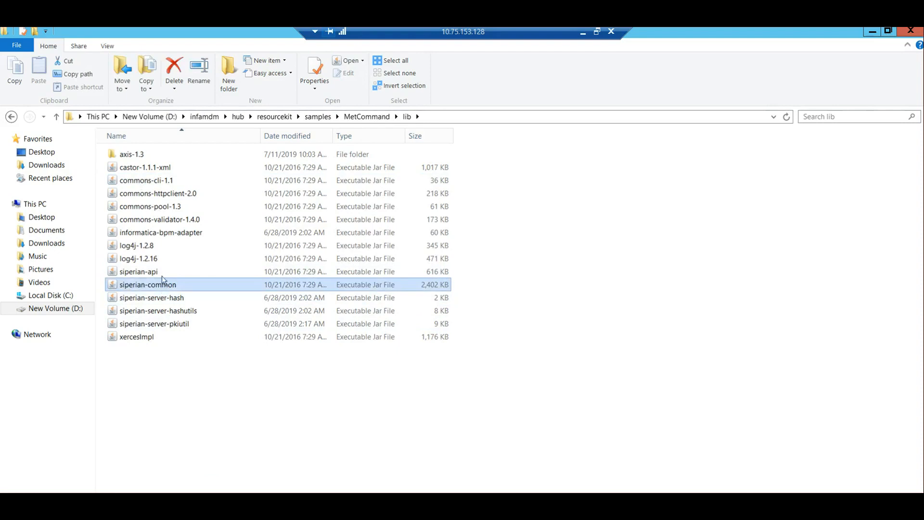
pyautogui.click(161, 271)
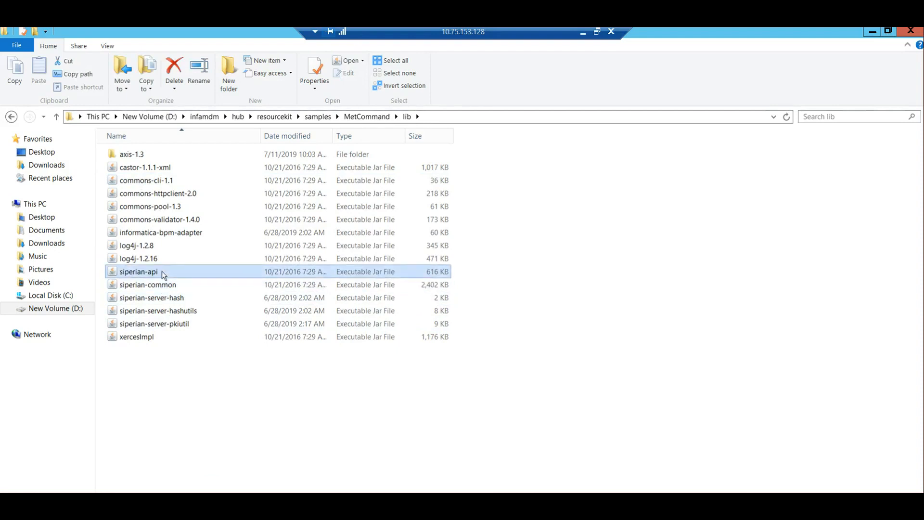
pyautogui.click(169, 325)
pyautogui.click(171, 311)
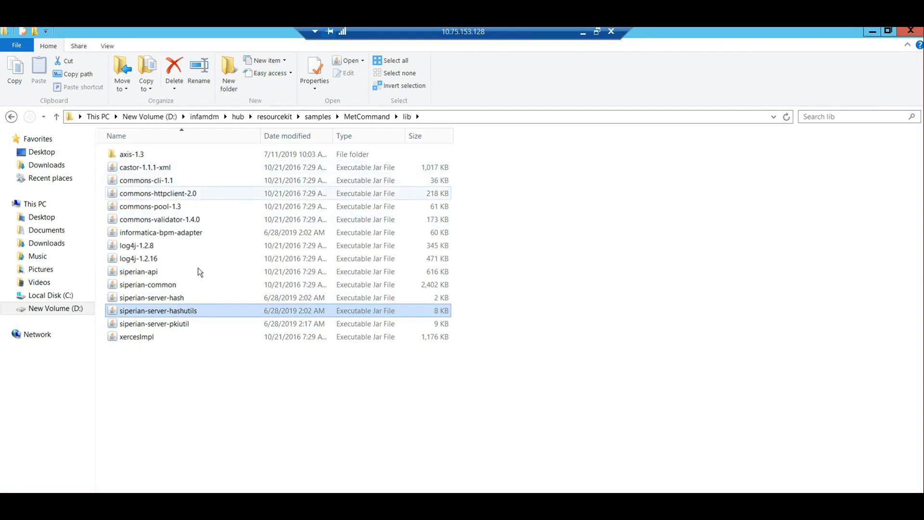
pyautogui.click(211, 407)
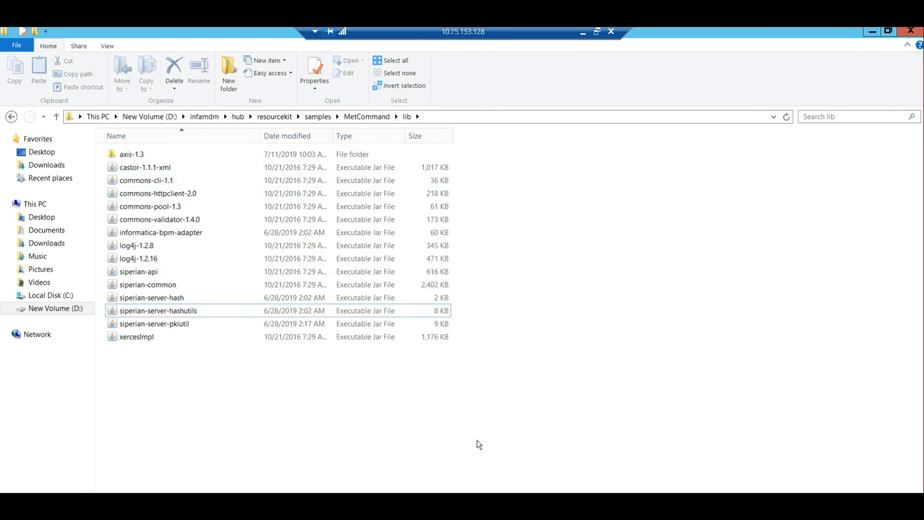
# Return to the MetCommand folder and open the MetCommand document stored in its docs folder.
pyautogui.hotkey('alt', 'Up')
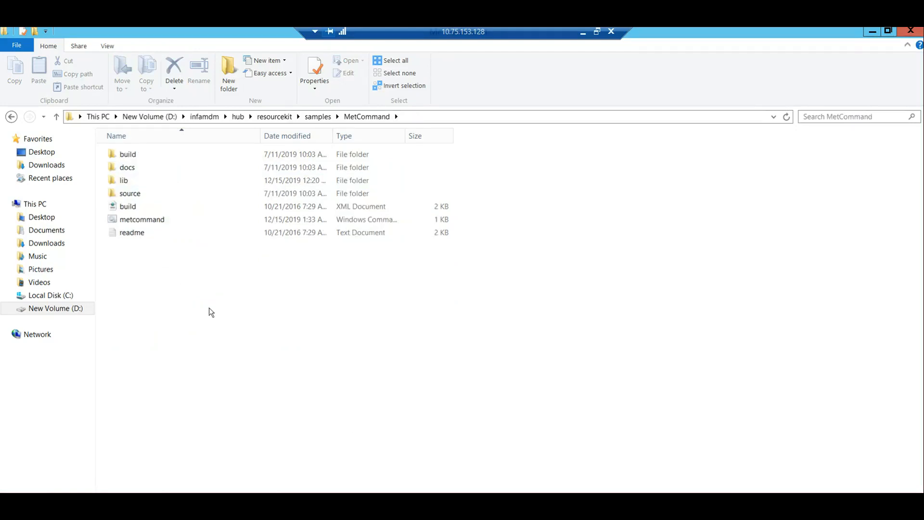
pyautogui.doubleClick(167, 168)
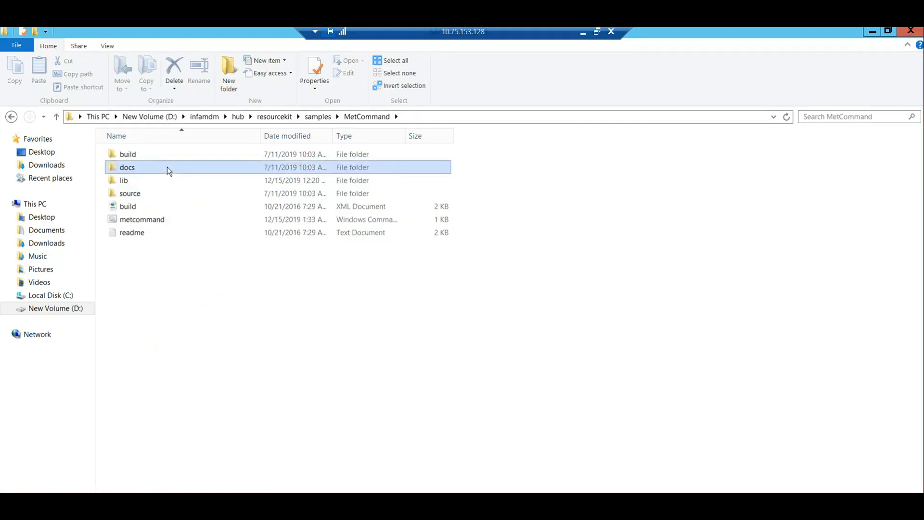
pyautogui.moveTo(166, 160); pyautogui.dragTo(176, 200)
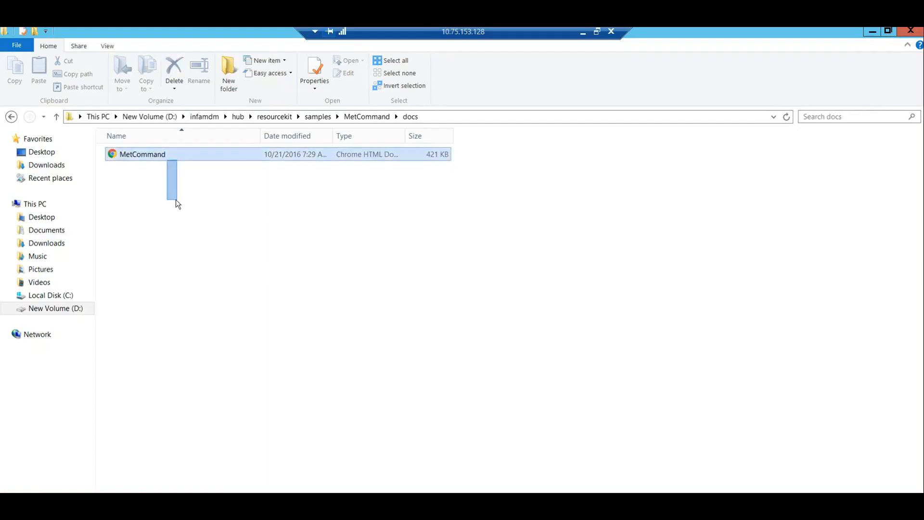
pyautogui.doubleClick(186, 157)
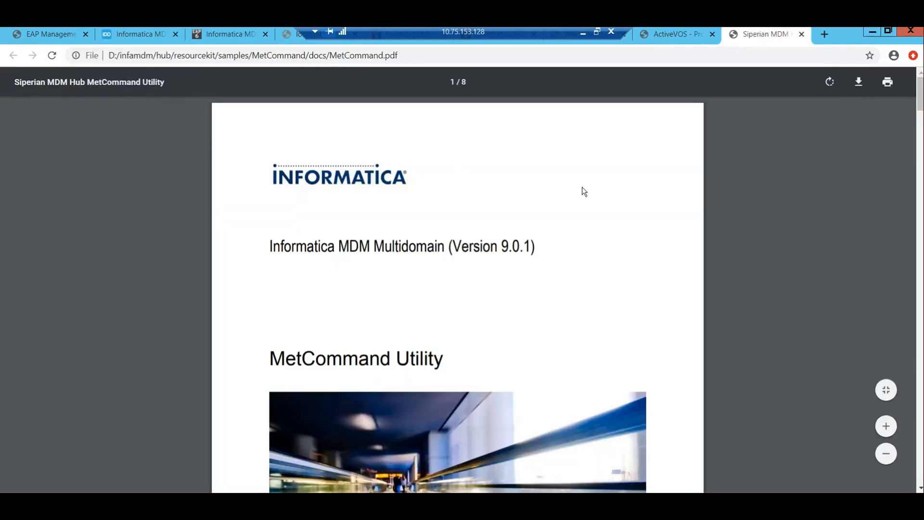
# Read through the MetCommand Utility guide to the Usage section and the usage examples that follow it.
pyautogui.scroll(-10, 582, 187)
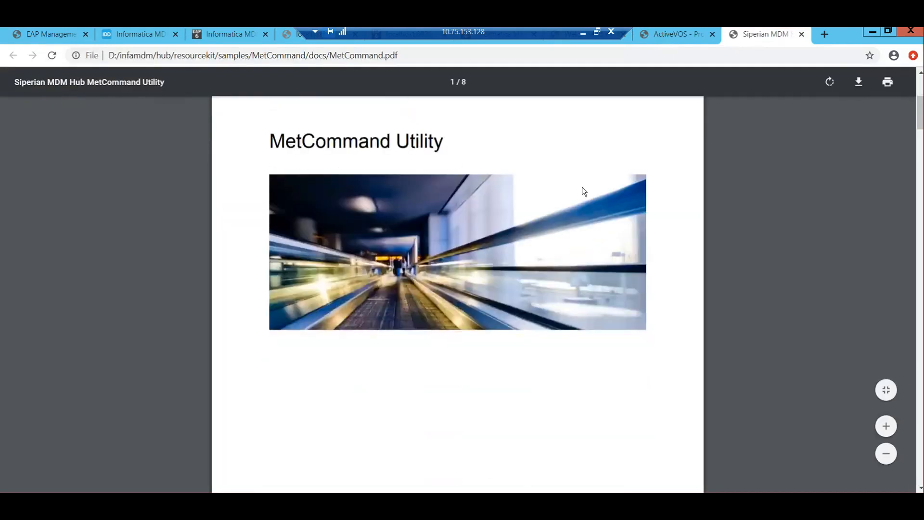
pyautogui.scroll(-20, 582, 188)
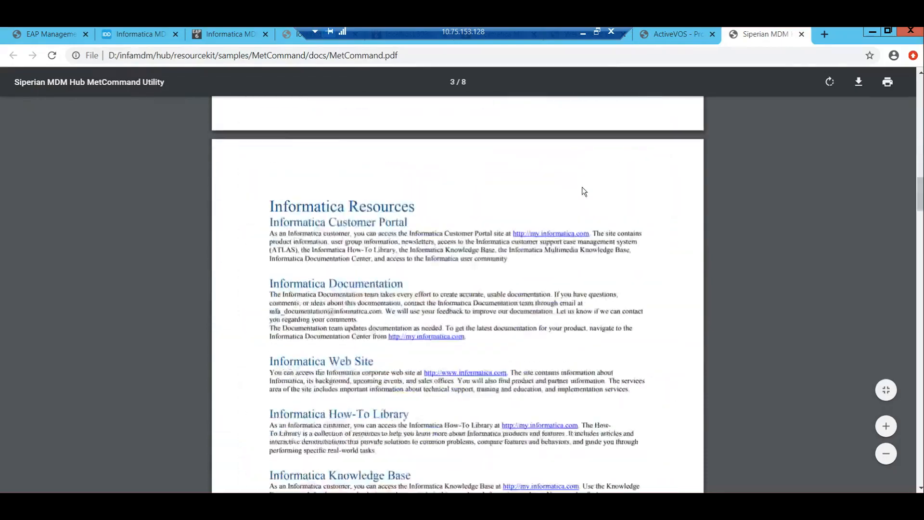
pyautogui.scroll(-20, 582, 191)
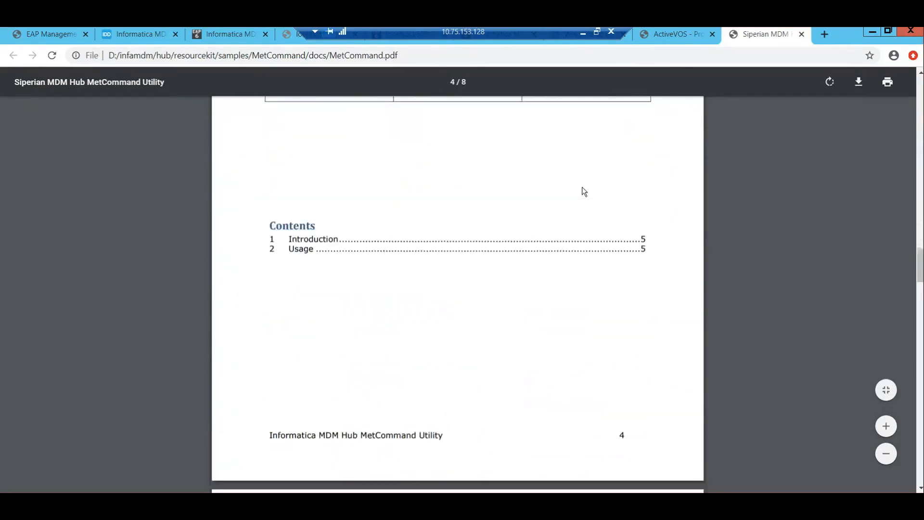
pyautogui.scroll(-20, 582, 191)
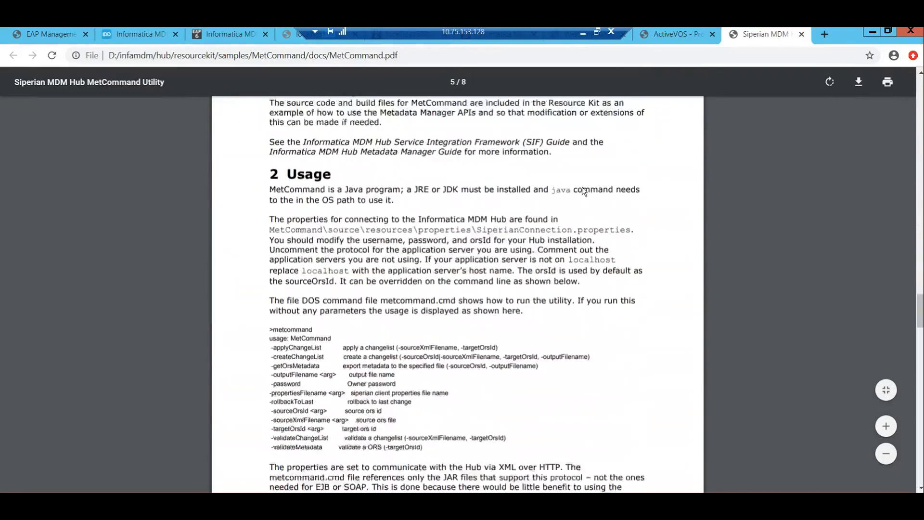
pyautogui.scroll(-3, 582, 186)
pyautogui.scroll(3, 582, 187)
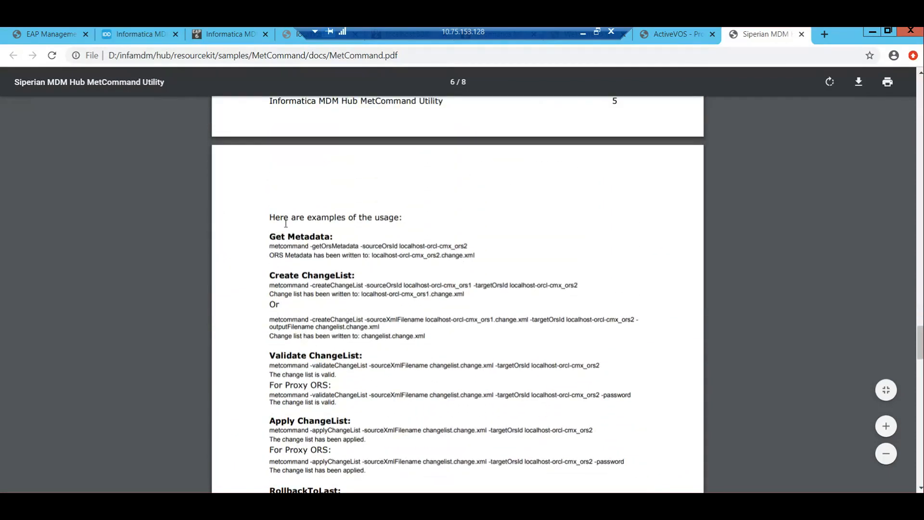
# Examine the usage examples, highlighting from Get Metadata into Validate ChangeList, and read on to the Return Codes section.
pyautogui.moveTo(271, 218); pyautogui.dragTo(395, 395)
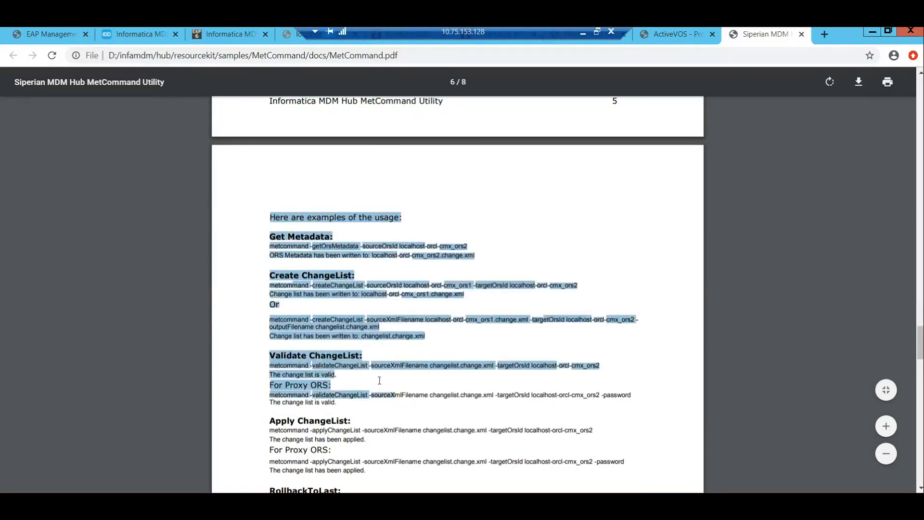
pyautogui.click(244, 224)
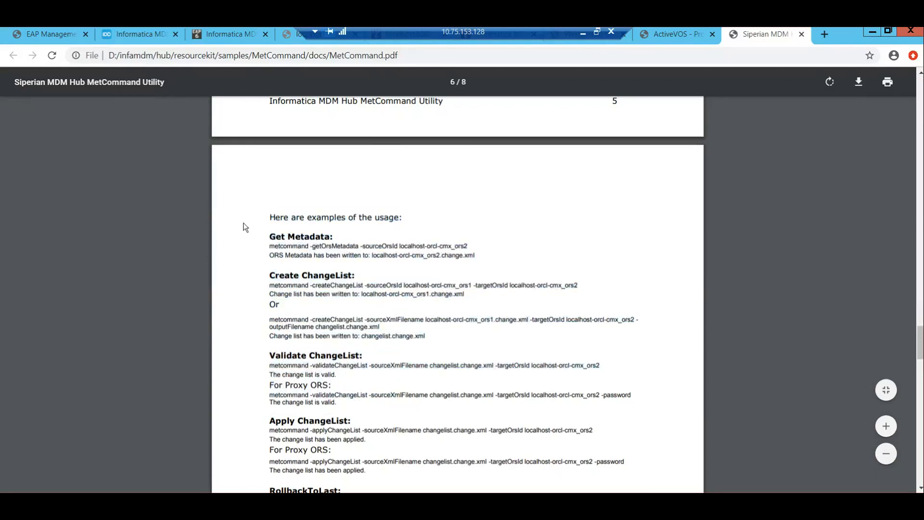
pyautogui.scroll(-10, 245, 227)
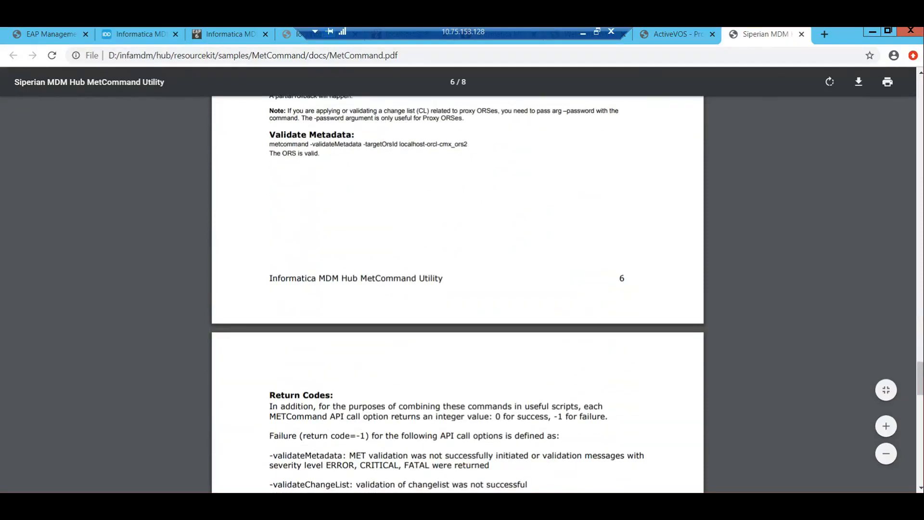
# Switch to the MDM Hub Console and look through the Repository Manager's Validate, Promote, Import and Export functions.
pyautogui.hotkey('alt', 'Tab')
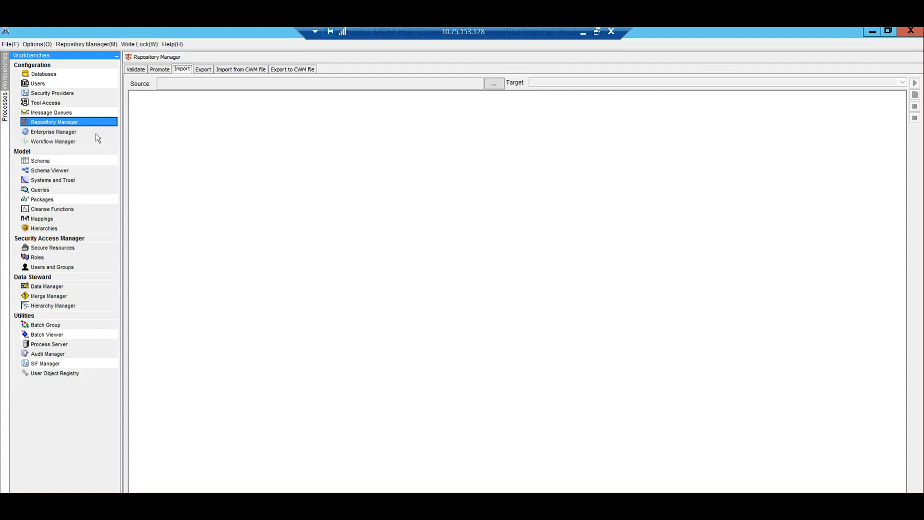
pyautogui.click(135, 70)
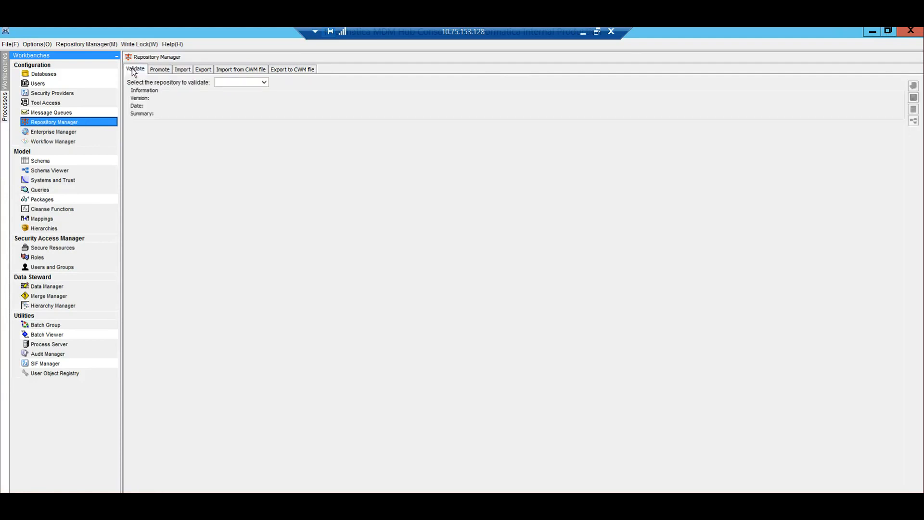
pyautogui.click(227, 80)
pyautogui.click(227, 80)
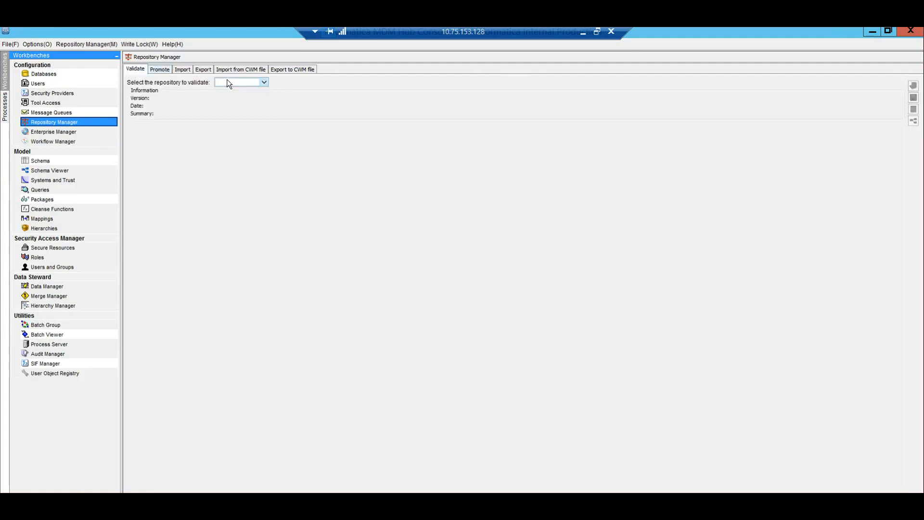
pyautogui.click(155, 70)
pyautogui.click(180, 70)
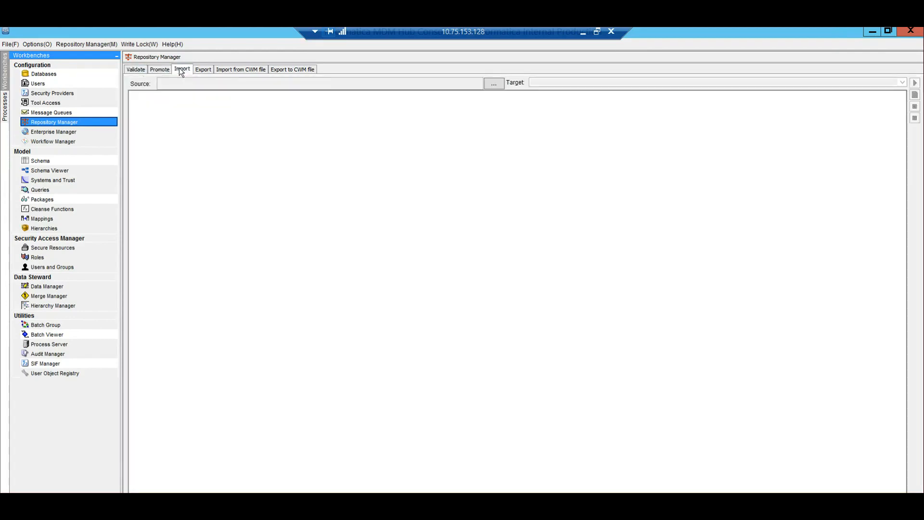
pyautogui.click(202, 70)
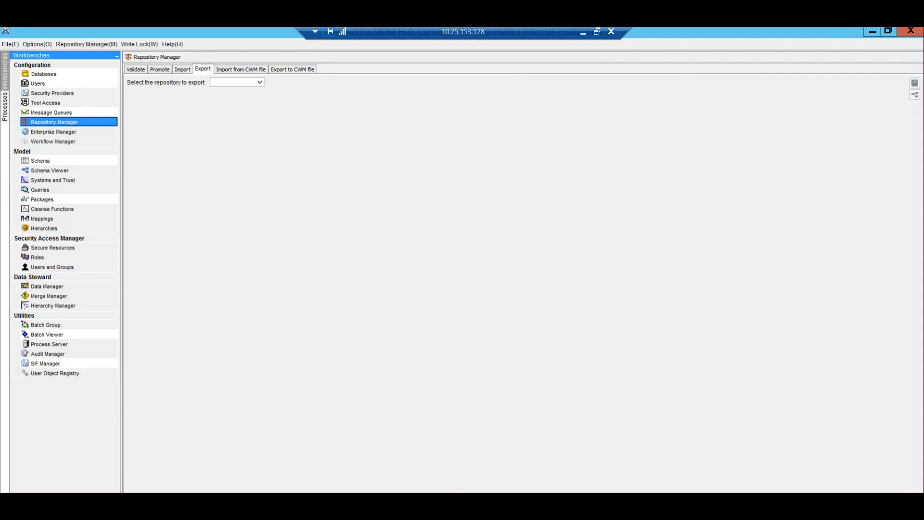
# Glance at the prepared metcommand line, then look up the MDM_SAMPLE database in the Hub Console and highlight its Database ID.
pyautogui.click(465, 503)
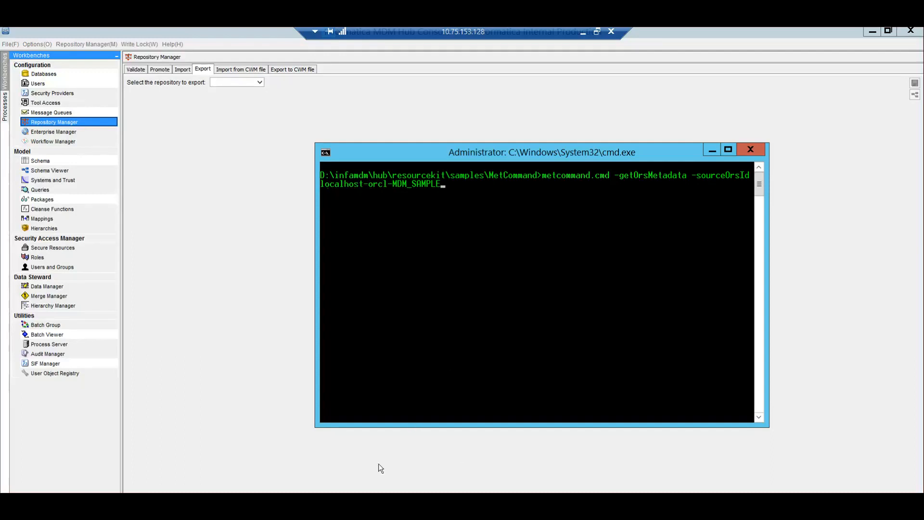
pyautogui.hotkey('alt', 'Tab')
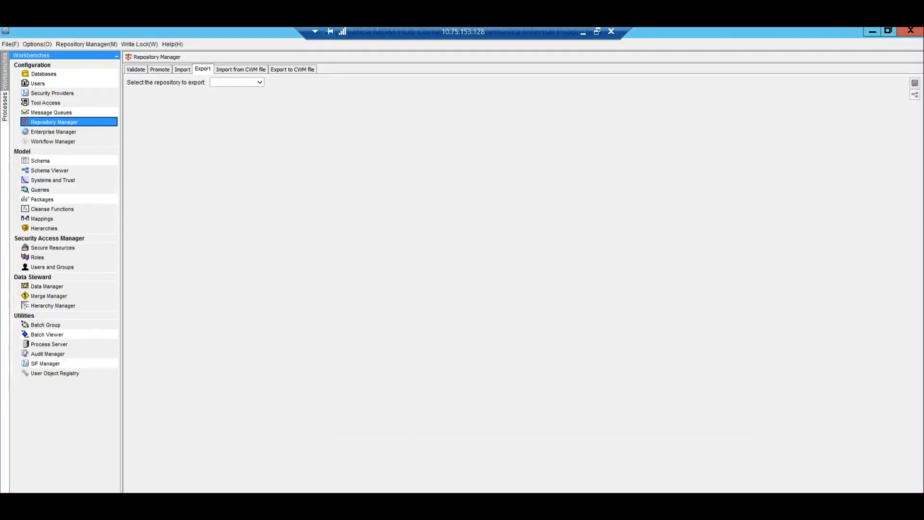
pyautogui.click(55, 76)
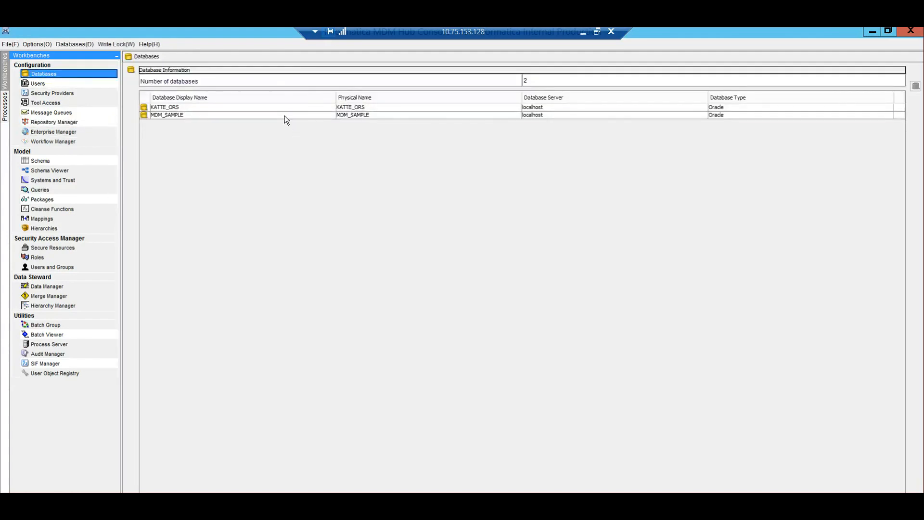
pyautogui.click(285, 115)
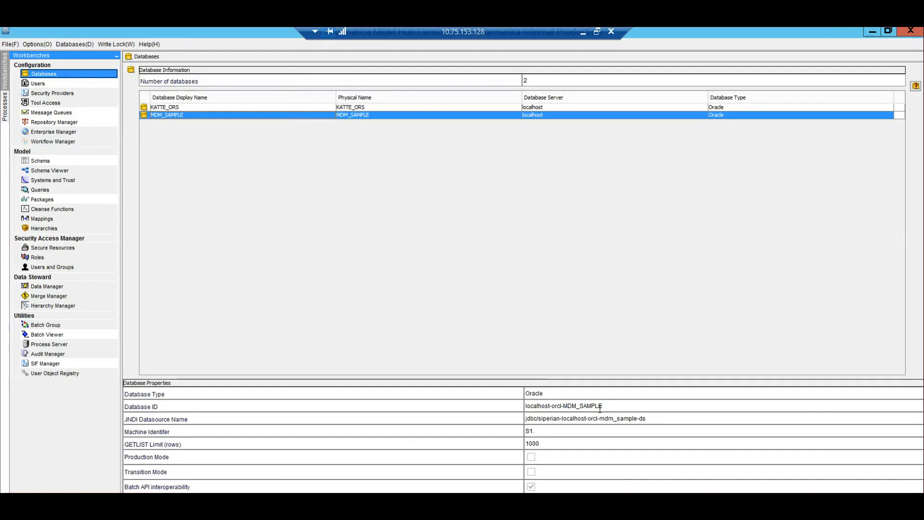
pyautogui.tripleClick(523, 407)
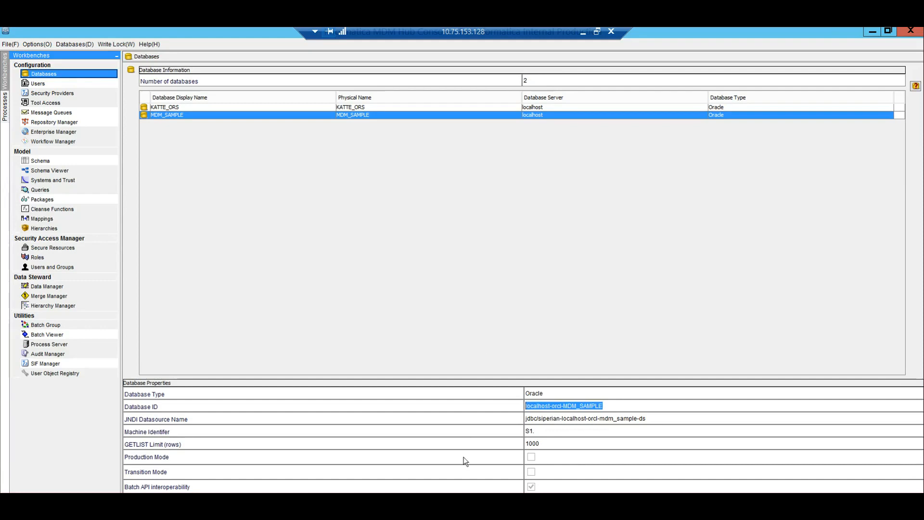
# Switch to the MetCommand folder in File Explorer and refresh it to check which files it contains.
pyautogui.click(455, 504)
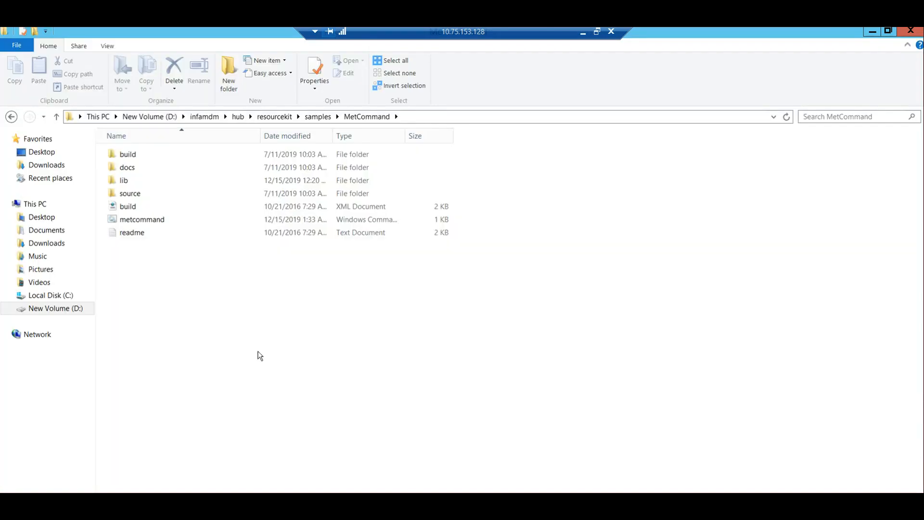
pyautogui.rightClick(203, 303)
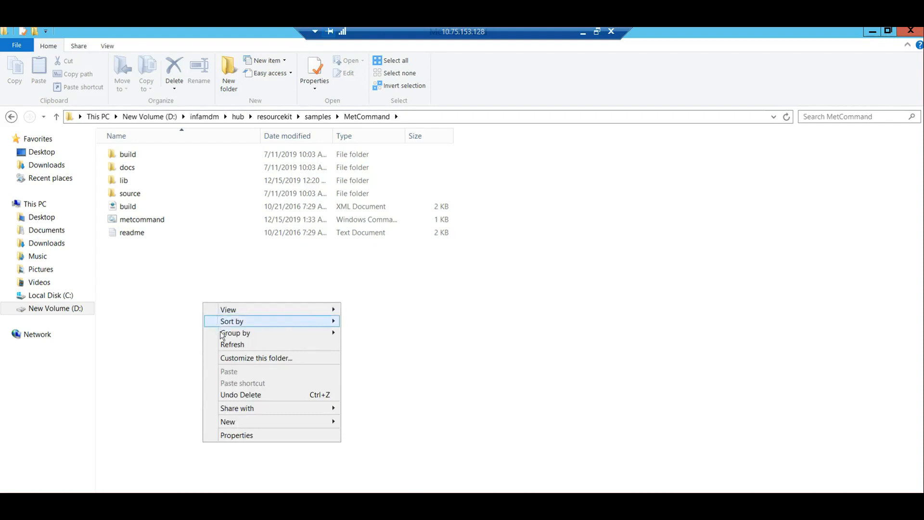
pyautogui.click(231, 345)
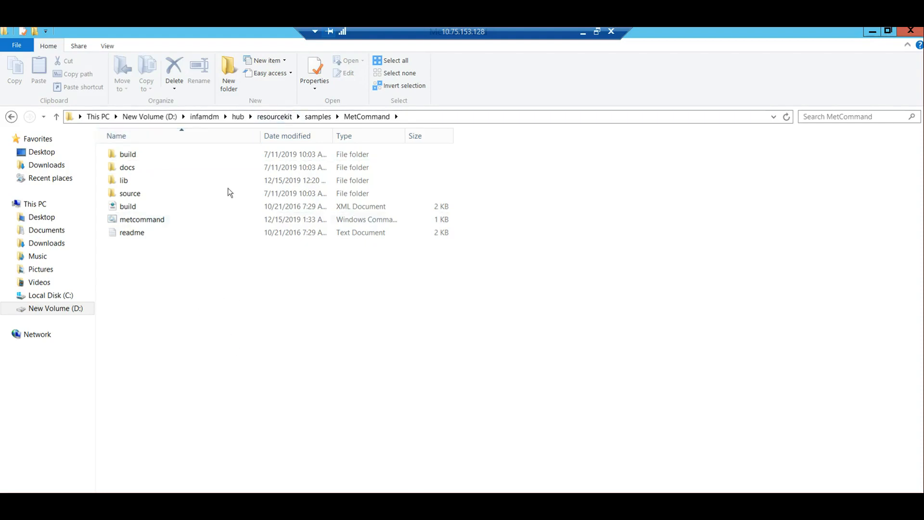
pyautogui.rightClick(243, 283)
pyautogui.click(277, 322)
# Try to export the ORS metadata by running metcommand.cmd -getOrsMetadata -sourceOrsId localhost-orcl-MDM_SAMPLE in the Command Prompt.
pyautogui.hotkey('alt', 'Tab')
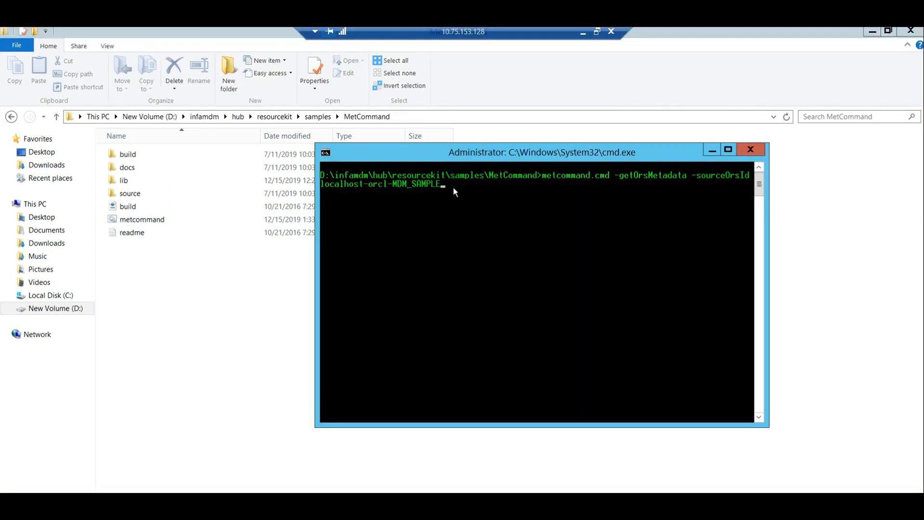
pyautogui.press('Return')
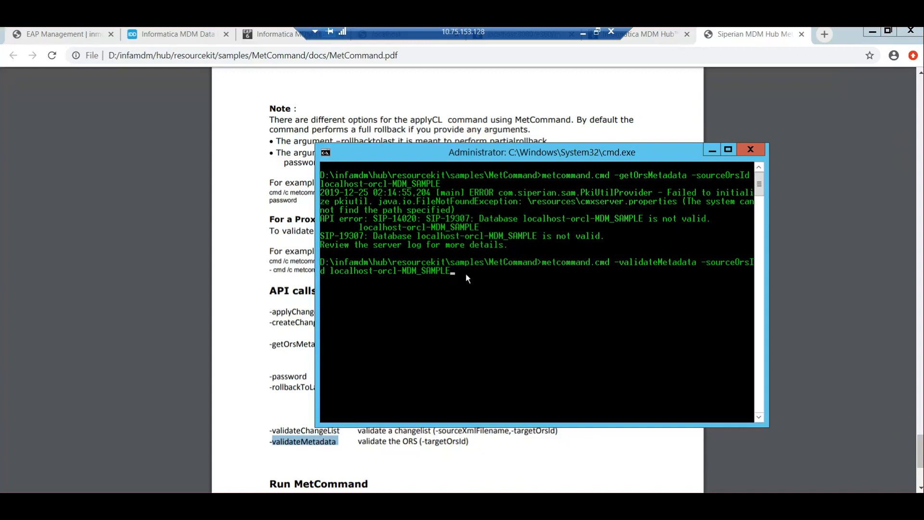
# Run metcommand.cmd with the -validateMetadata option for localhost-orcl-MDM_SAMPLE and review the validation messages.
pyautogui.press('Return')
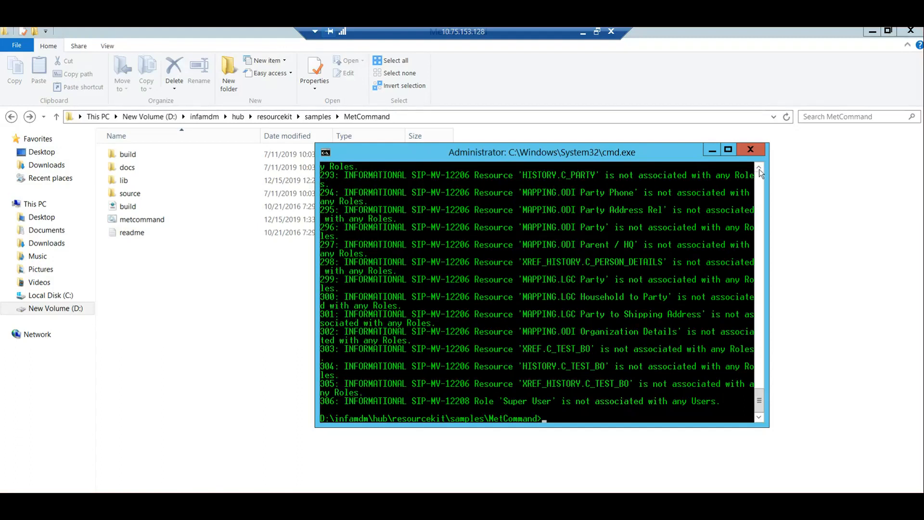
pyautogui.scroll(1, 760, 169)
pyautogui.scroll(-1, 759, 421)
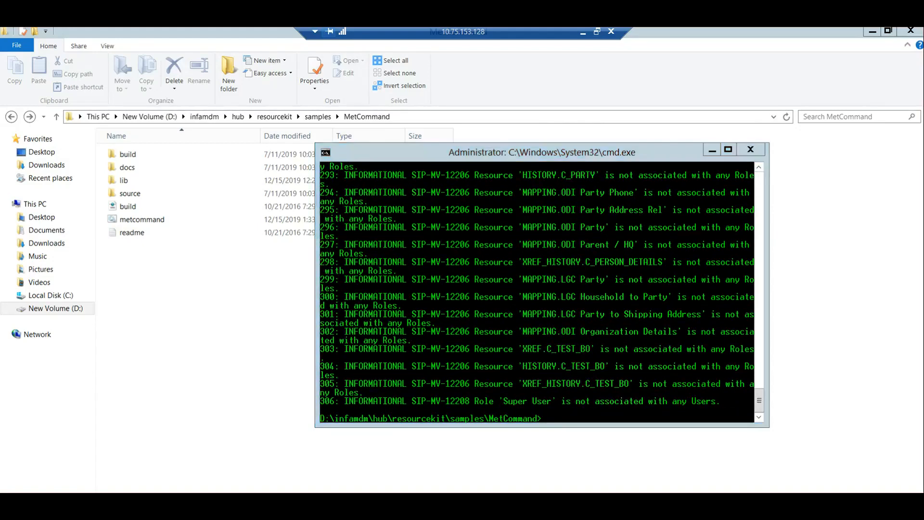
# Switch to the Hub Console, open the Repository Manager's validation results for MDM_SAMPLE and highlight the validation date.
pyautogui.hotkey('alt', 'Tab')
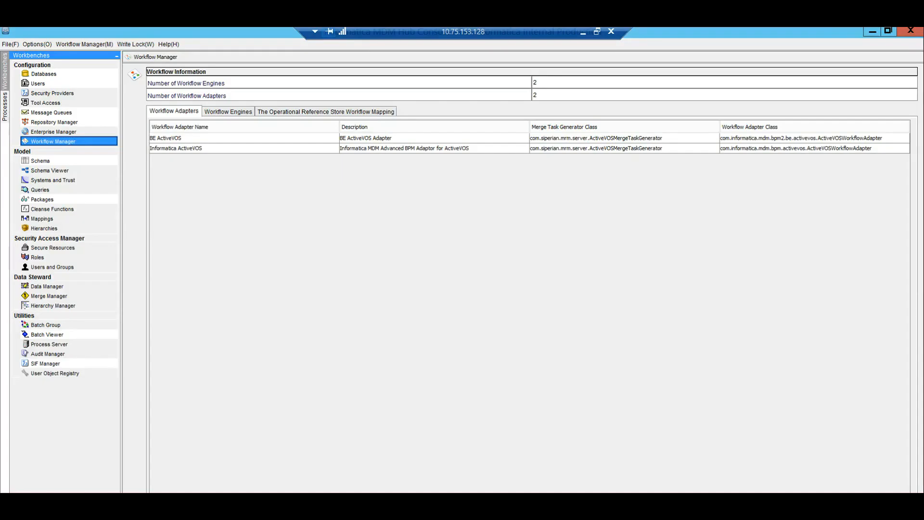
pyautogui.click(63, 122)
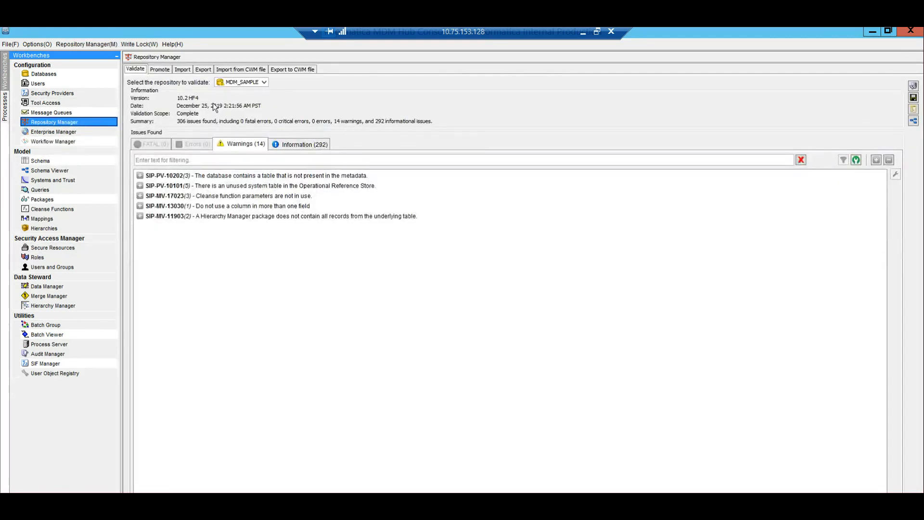
pyautogui.moveTo(178, 106); pyautogui.dragTo(267, 112)
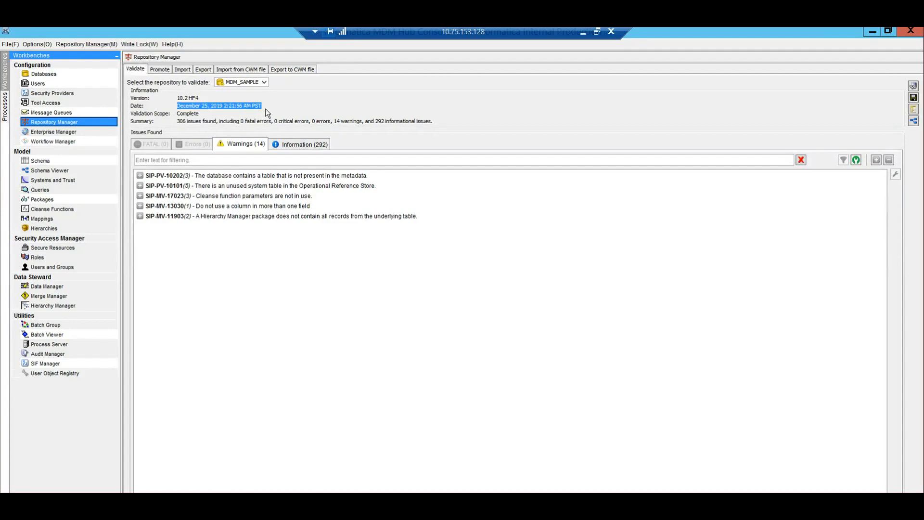
pyautogui.click(267, 113)
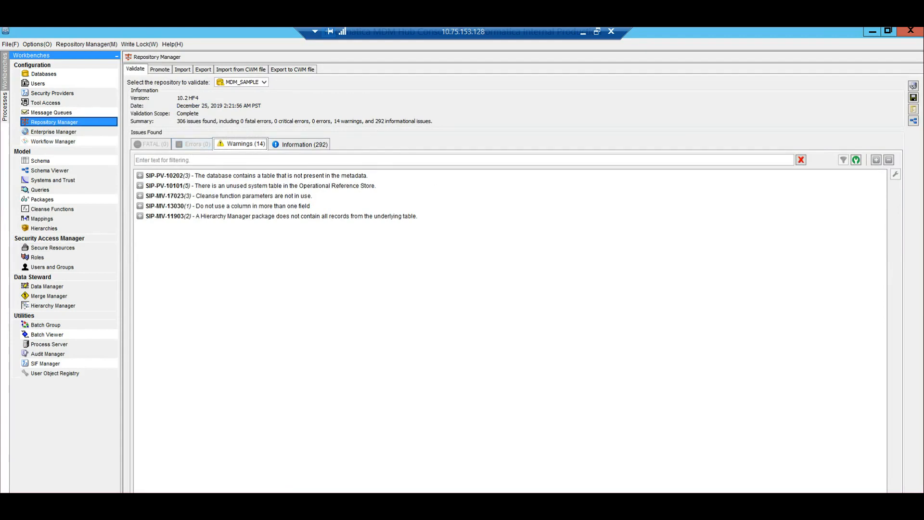
# Return to the Command Prompt and run metcommand.cmd -getOrsMetadata -sourceOrsId localhost-orcl-MDM_SAMPLE to export the ORS metadata.
pyautogui.click(294, 511)
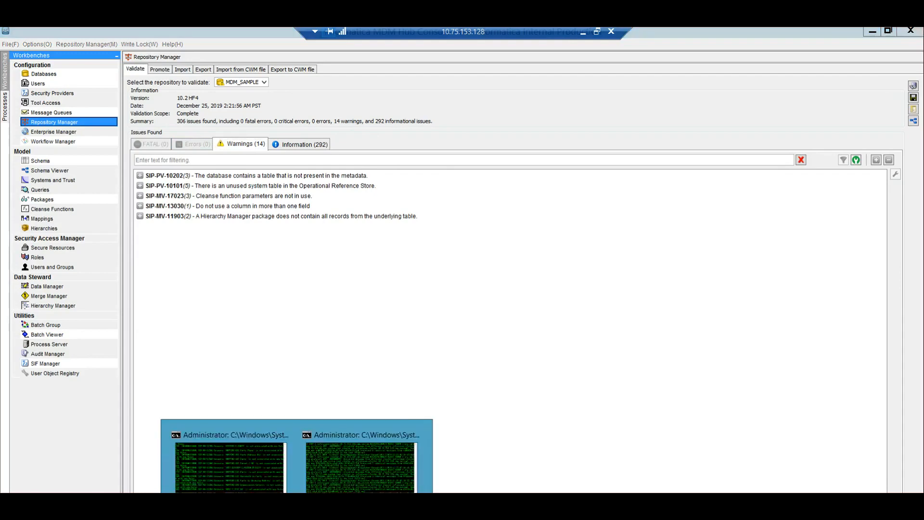
pyautogui.click(221, 467)
pyautogui.rightClick(518, 378)
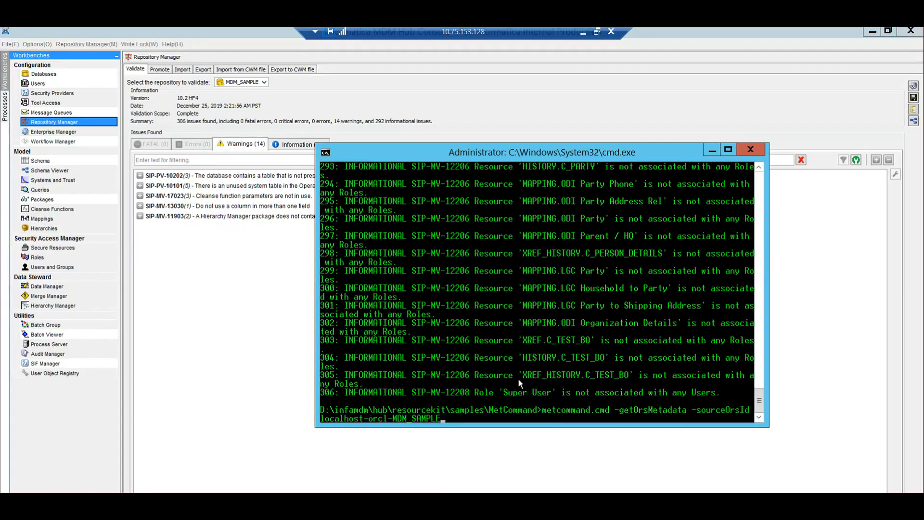
pyautogui.press('Return')
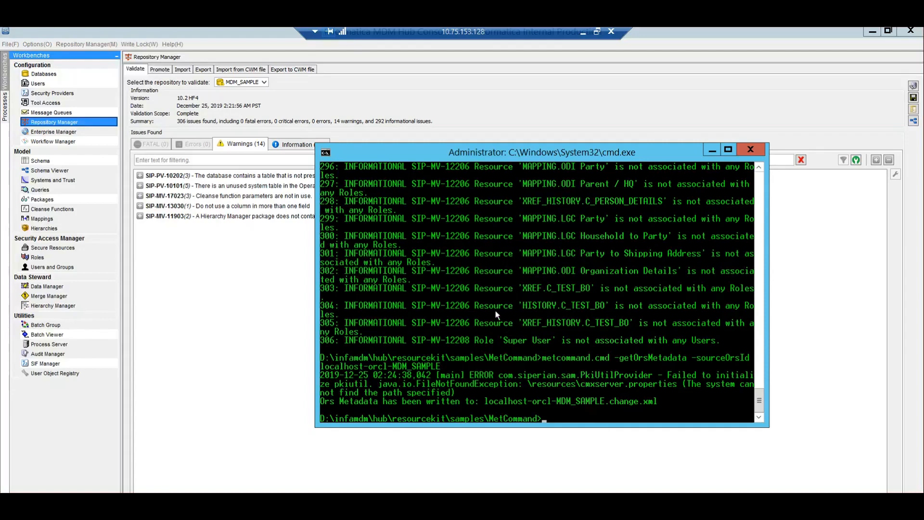
# Refresh the MetCommand folder and open the exported localhost-orcl-MDM_SAMPLE.change XML file in Notepad++.
pyautogui.click(230, 288)
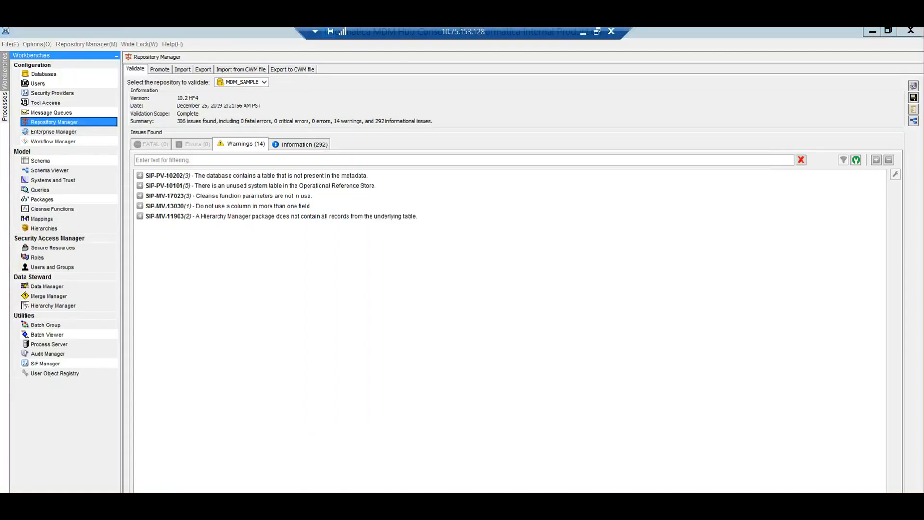
pyautogui.hotkey('alt', 'Tab')
pyautogui.rightClick(240, 339)
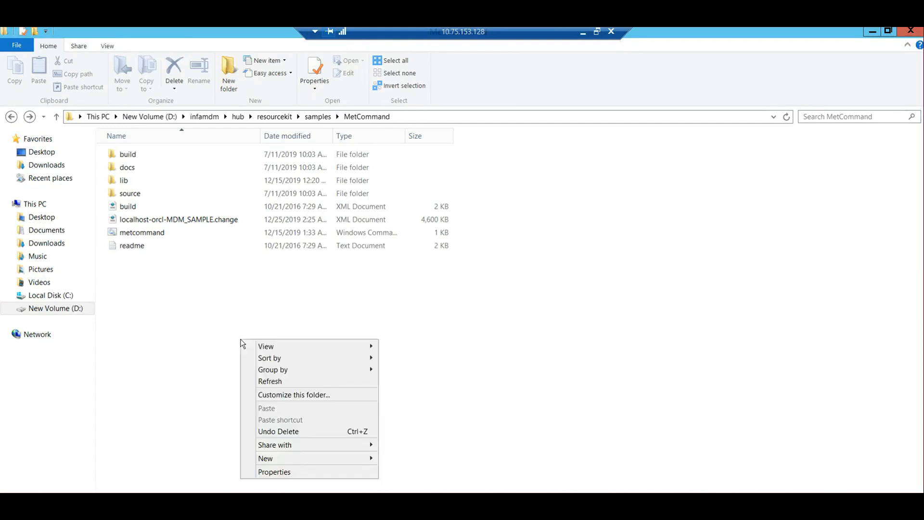
pyautogui.click(268, 379)
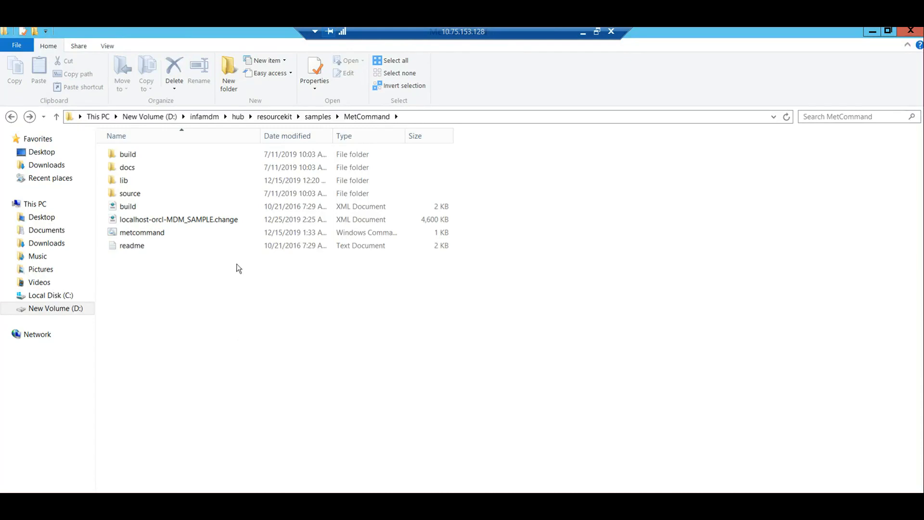
pyautogui.click(232, 221)
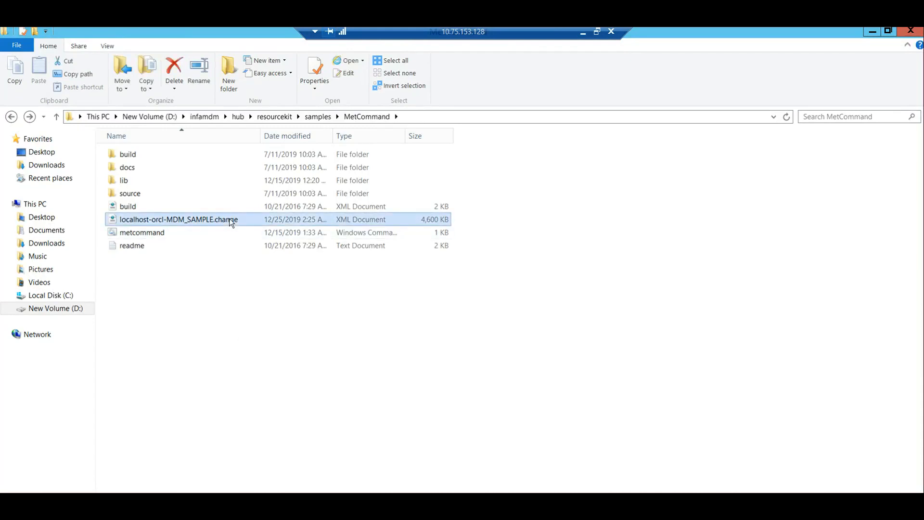
pyautogui.rightClick(231, 220)
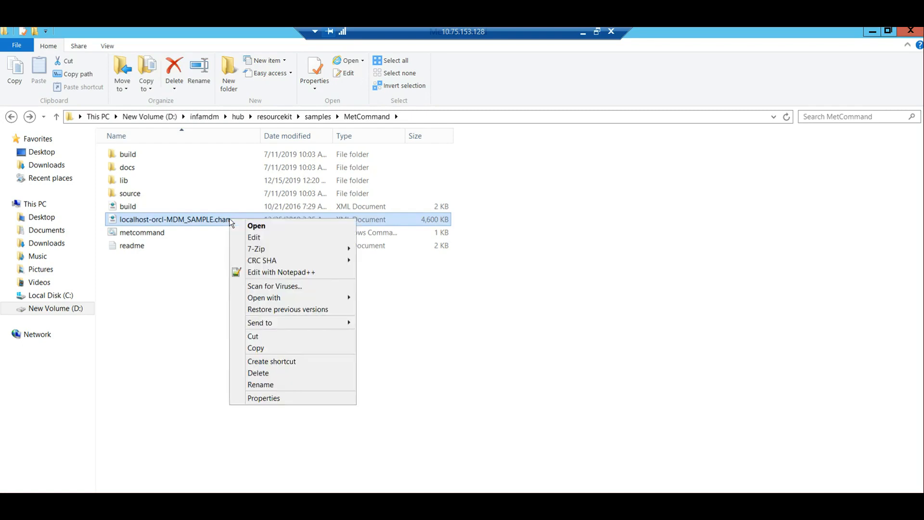
pyautogui.click(269, 273)
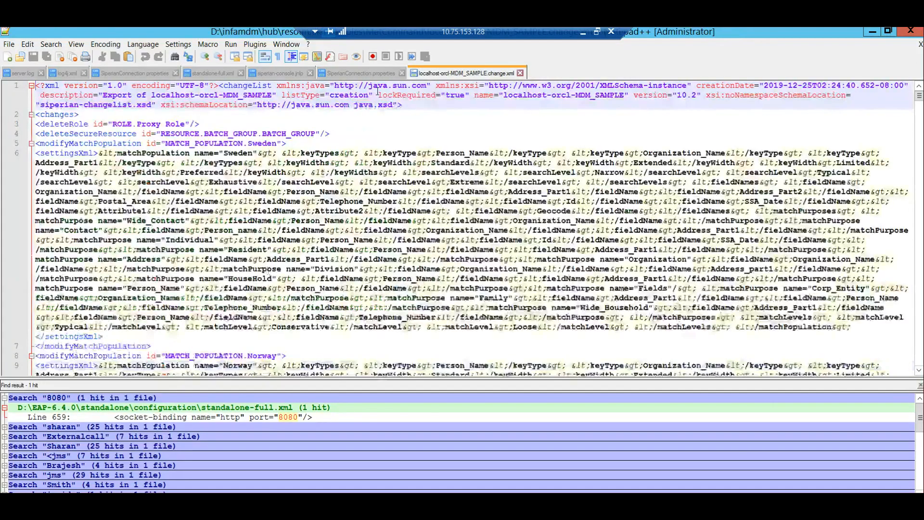
# Examine the exported change list from the deleteRole entry to the end of the file, and close the file.
pyautogui.doubleClick(173, 124)
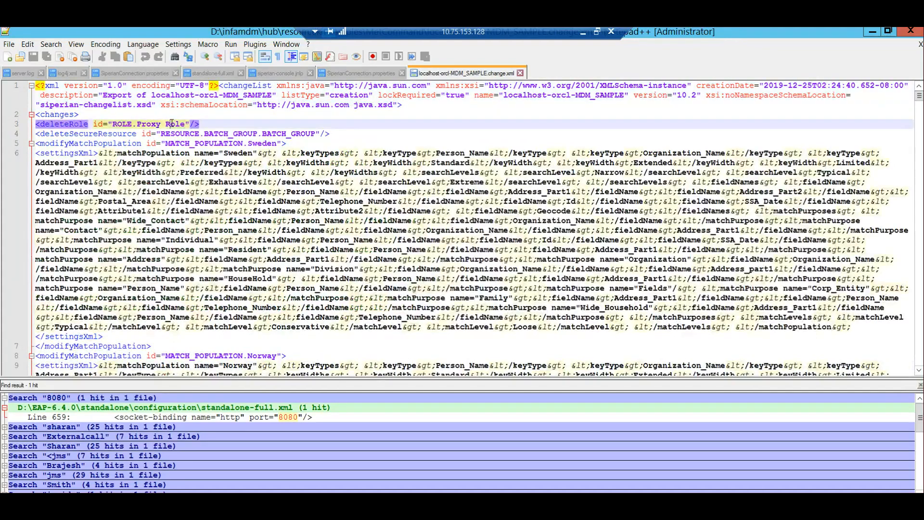
pyautogui.click(214, 124)
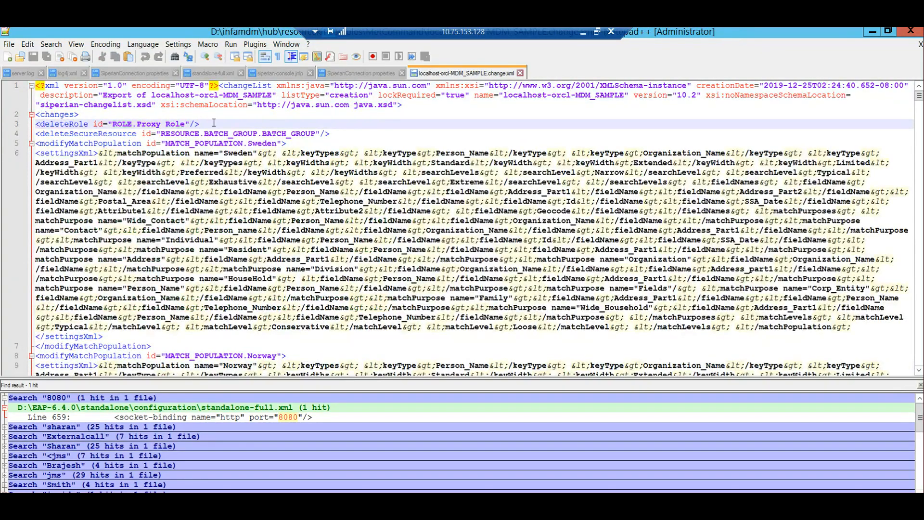
pyautogui.hotkey('ctrl', 'End')
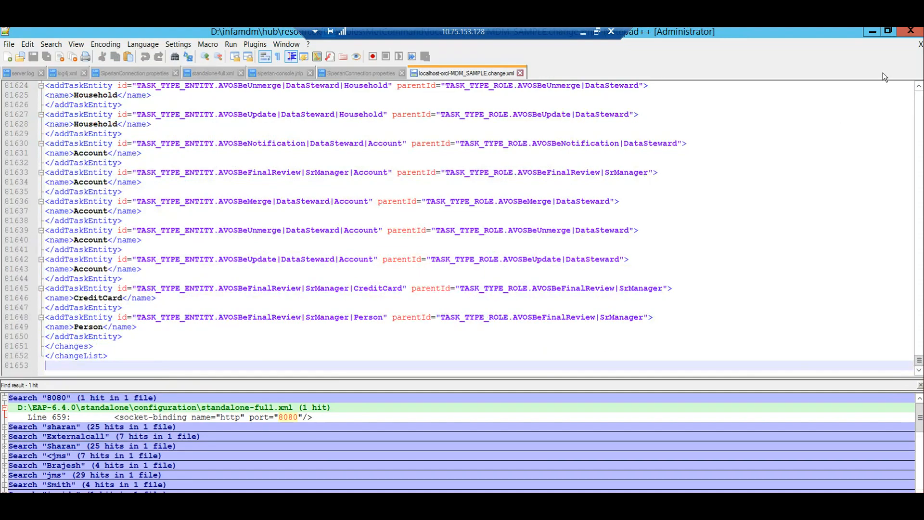
pyautogui.click(520, 72)
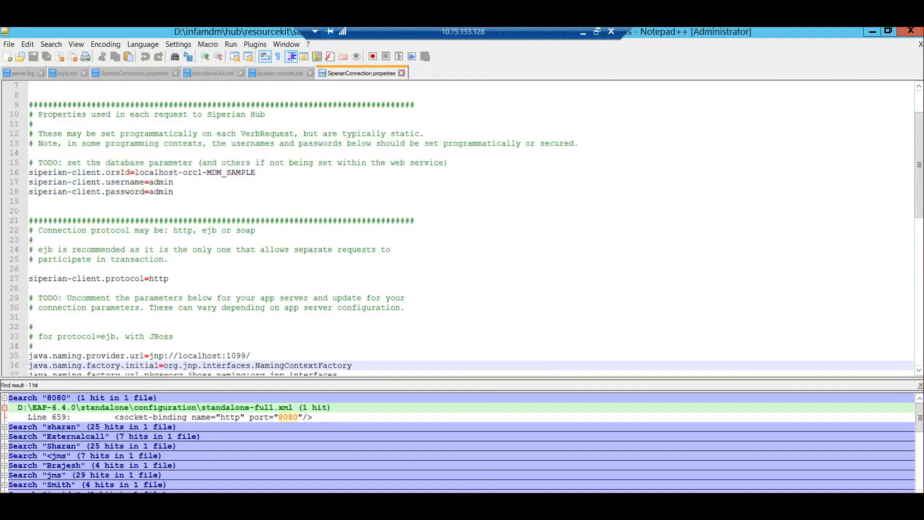